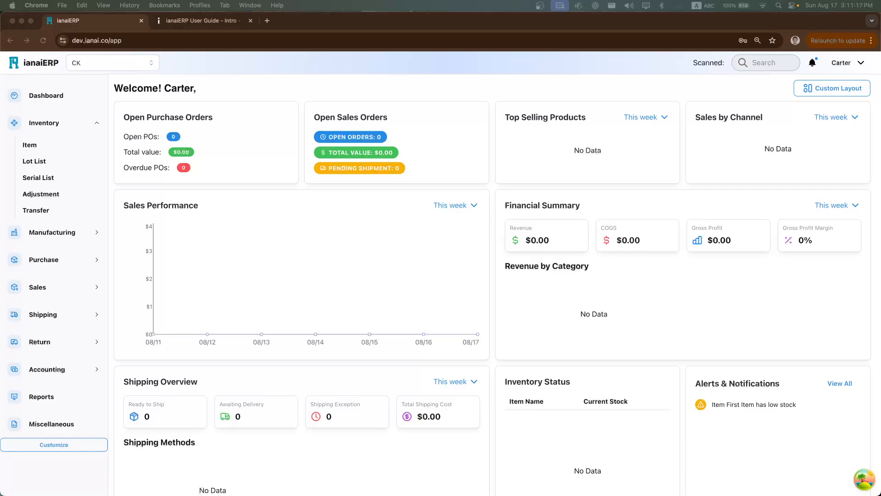
- Open the inventory item list and start a new item record
{"action": "left_click", "coordinate": [45, 136]}
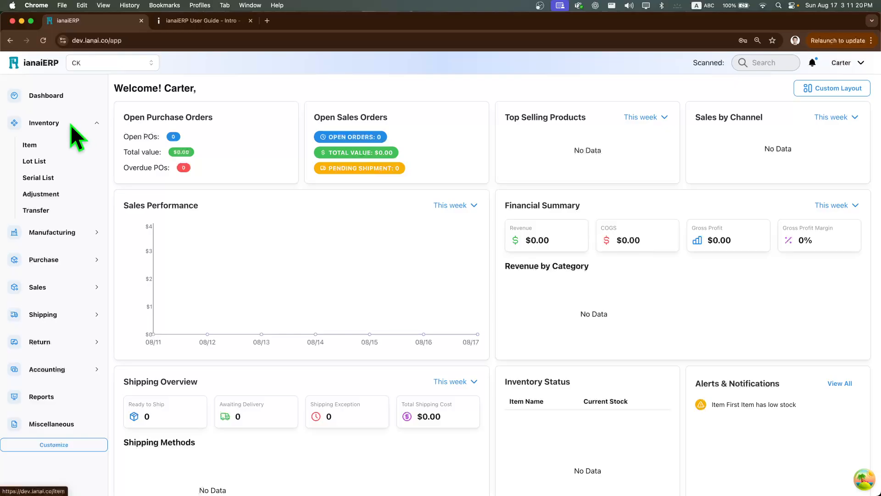
{"action": "left_click", "coordinate": [33, 145]}
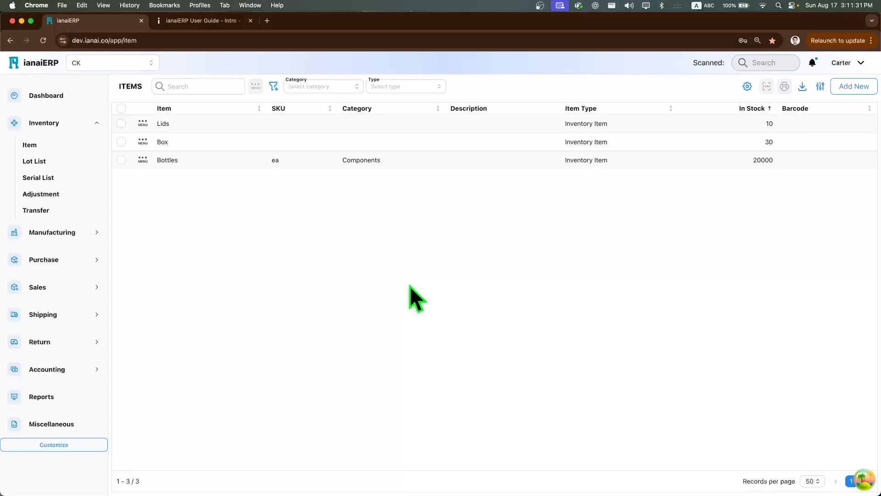
{"action": "left_click_drag", "start_coordinate": [163, 110], "coordinate": [217, 125]}
{"action": "left_click", "coordinate": [857, 87]}
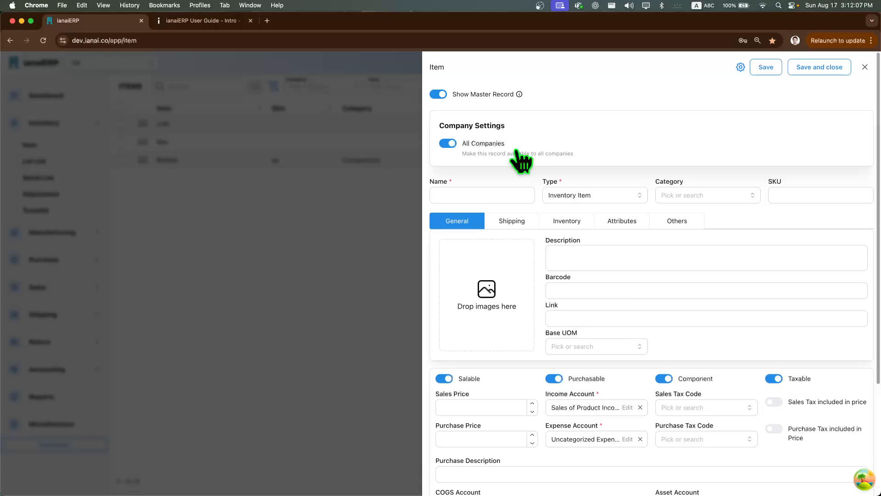
{"action": "left_click", "coordinate": [448, 143]}
{"action": "left_click", "coordinate": [610, 167]}
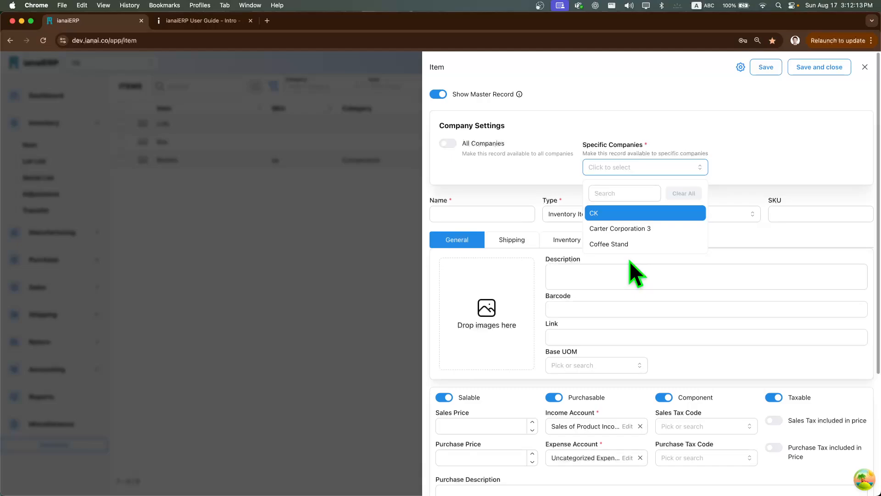
{"action": "left_click", "coordinate": [503, 181]}
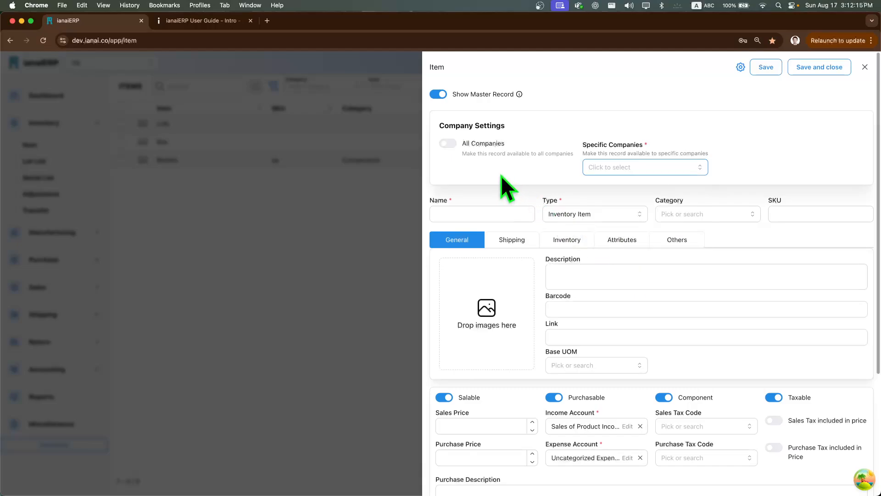
{"action": "left_click", "coordinate": [448, 143]}
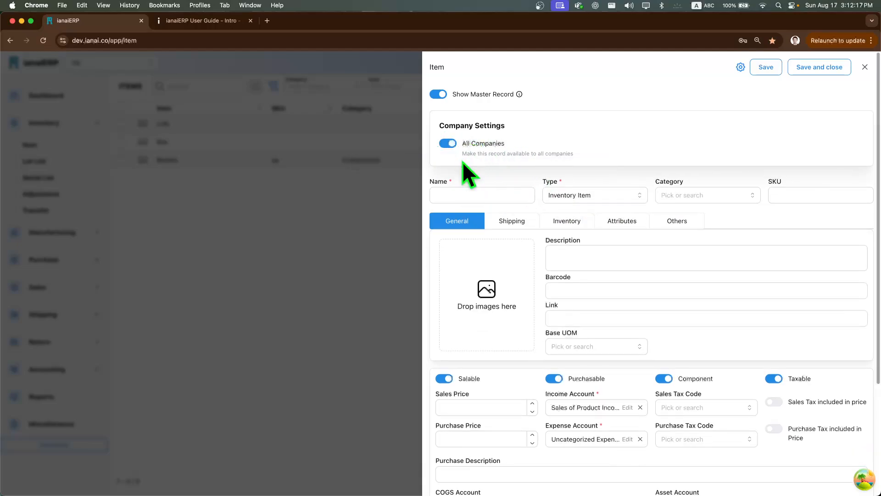
- Enter Cup as the new item's name
{"action": "left_click", "coordinate": [492, 194]}
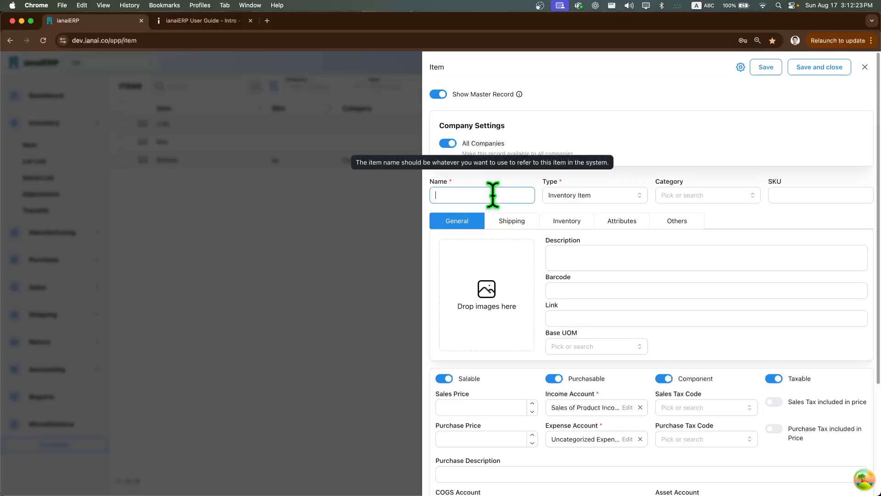
{"action": "type", "text": "Cup"}
{"action": "left_click", "coordinate": [517, 181]}
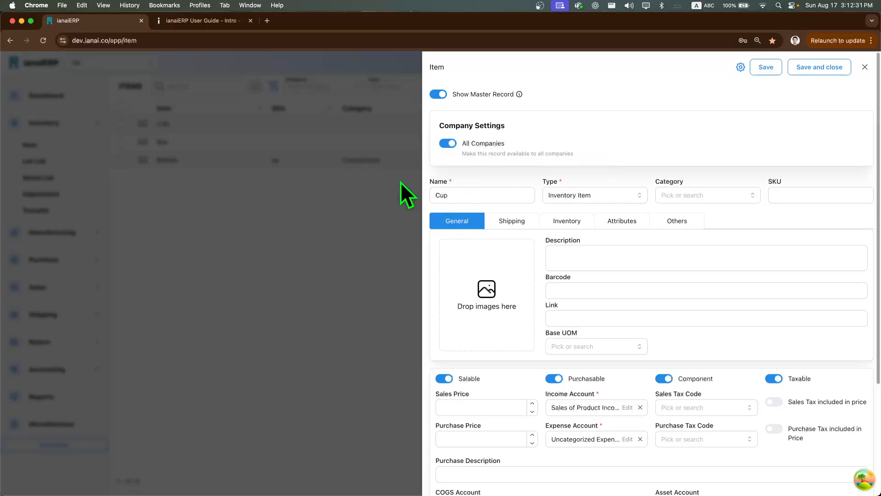
- Review the selectable item types and look up their definitions on the Item page of the user guide
{"action": "left_click", "coordinate": [605, 197]}
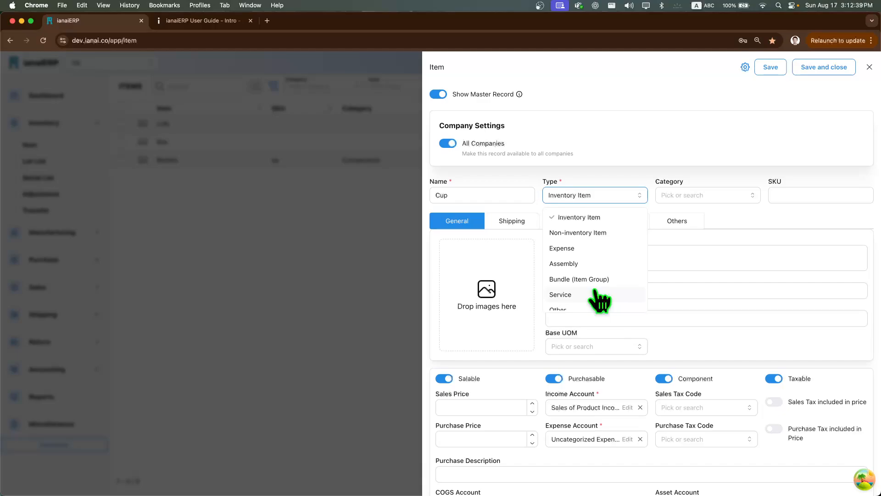
{"action": "scroll", "coordinate": [596, 300], "scroll_direction": "down", "scroll_amount": 1}
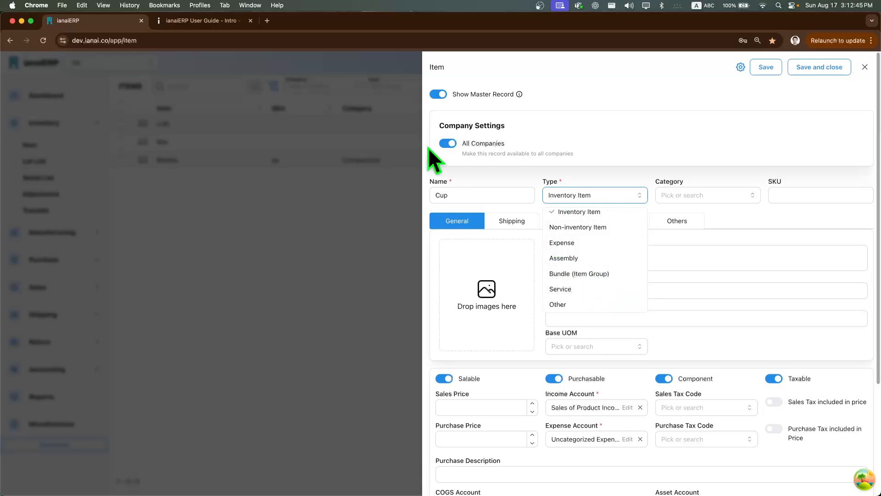
{"action": "left_click", "coordinate": [222, 21]}
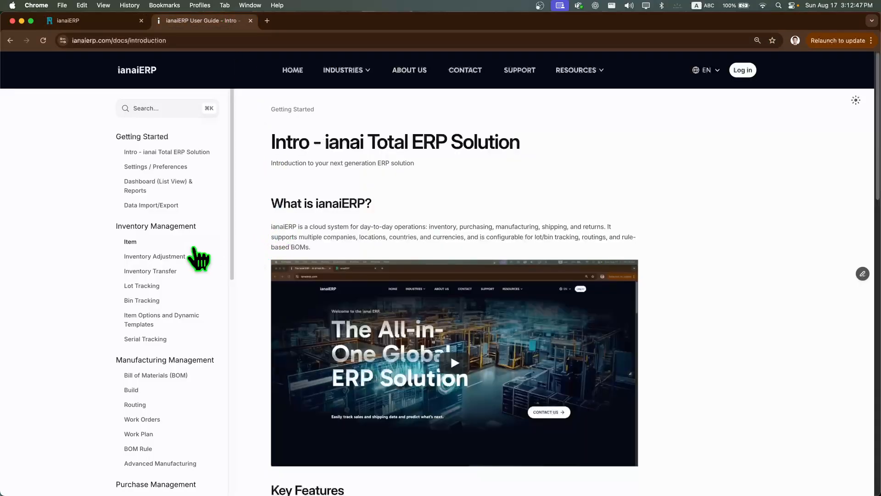
{"action": "left_click", "coordinate": [131, 242]}
{"action": "scroll", "coordinate": [477, 285], "scroll_direction": "down", "scroll_amount": 5}
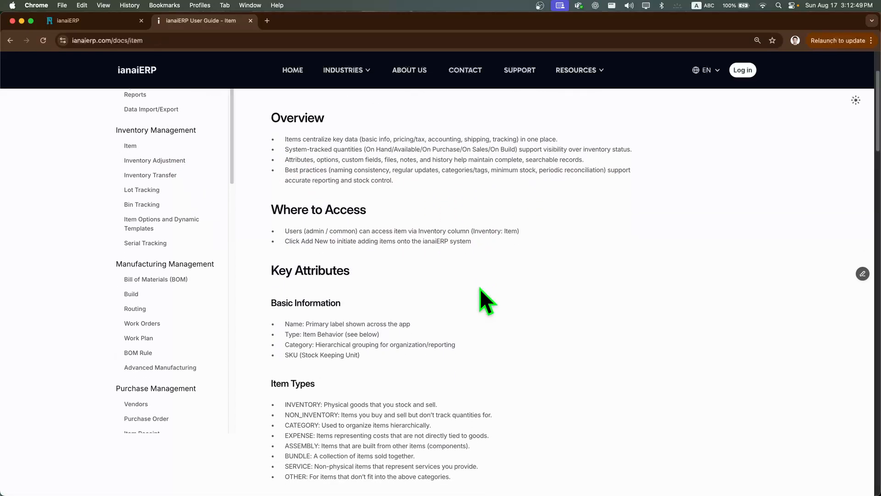
{"action": "scroll", "coordinate": [480, 288], "scroll_direction": "down", "scroll_amount": 1}
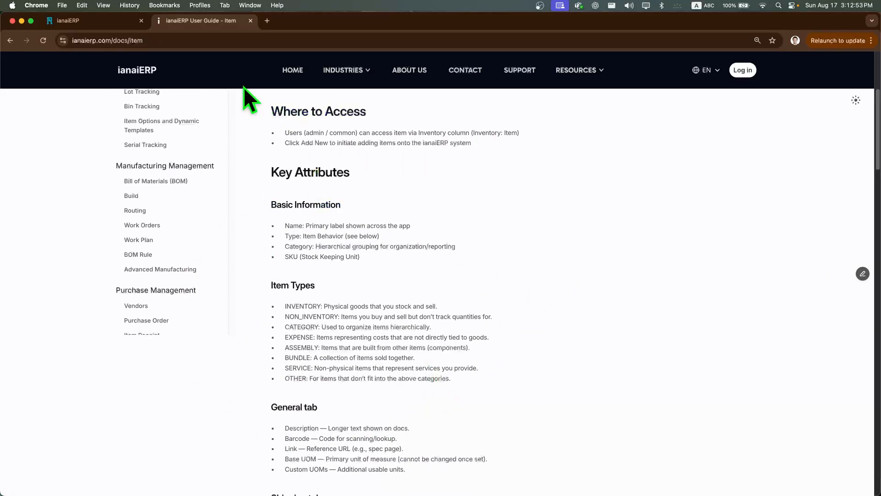
{"action": "left_click", "coordinate": [106, 21]}
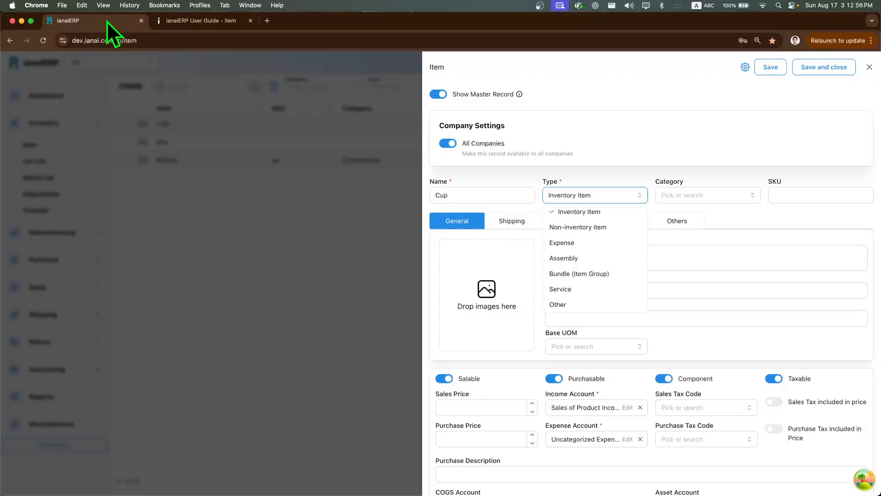
- Set the Cup item's type to Inventory Item
{"action": "left_click", "coordinate": [581, 218]}
{"action": "left_click", "coordinate": [571, 201]}
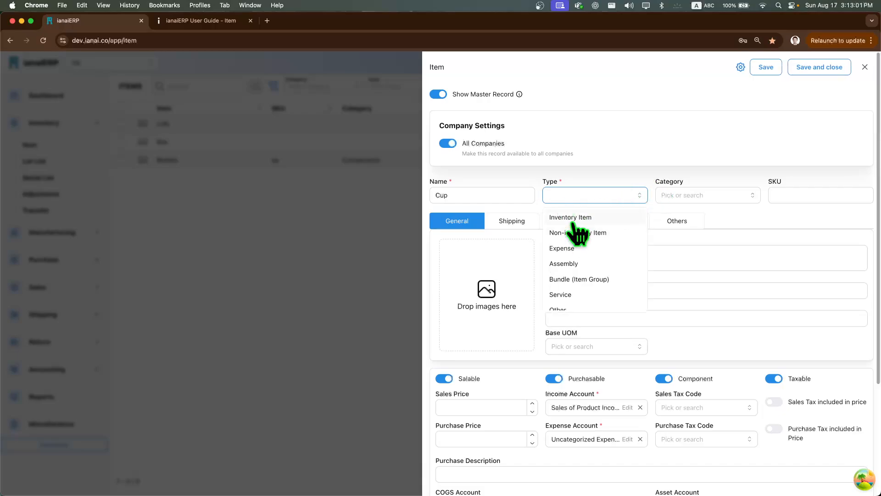
{"action": "left_click", "coordinate": [571, 222]}
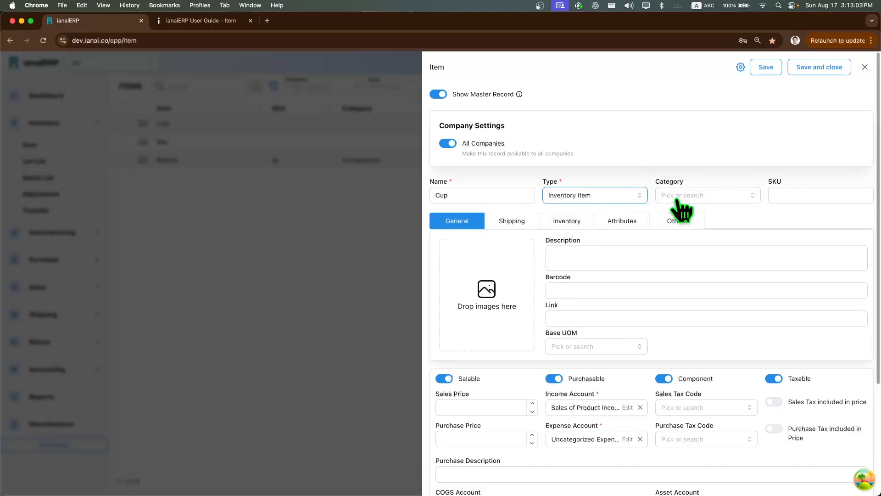
- Create and save an item category named Container with the description "Containers such as cups" for the Cup item
{"action": "left_click", "coordinate": [723, 196]}
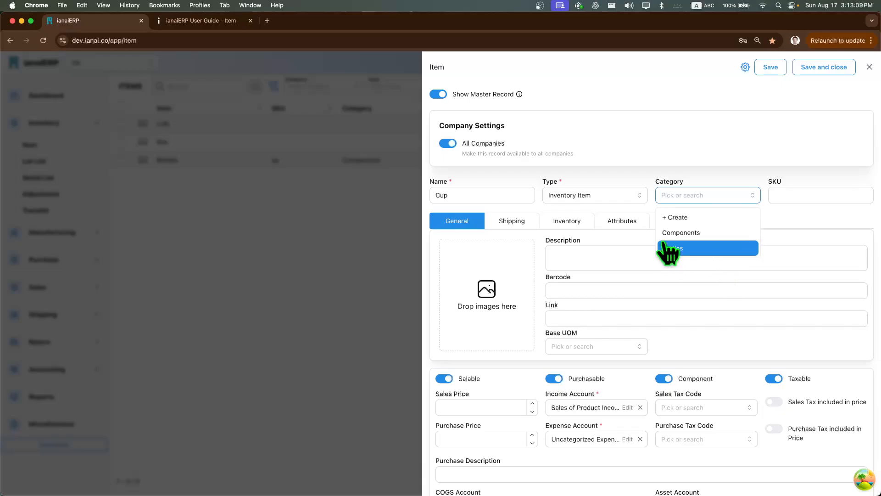
{"action": "left_click", "coordinate": [684, 217]}
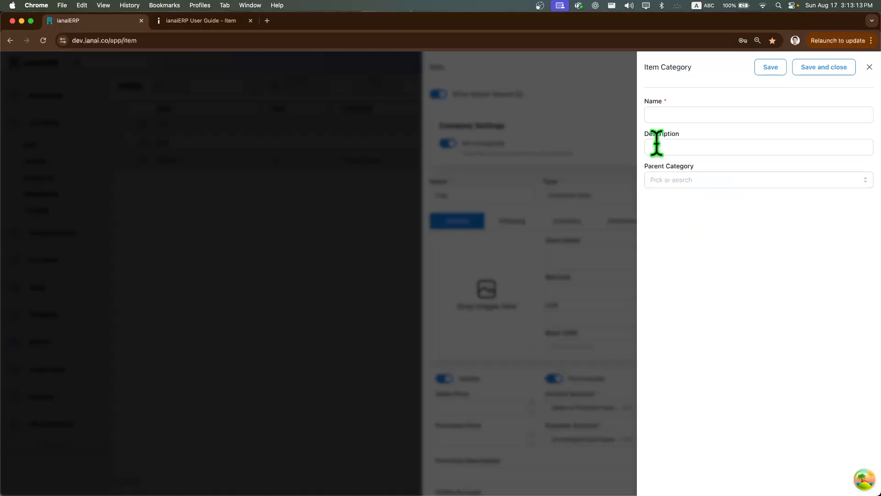
{"action": "left_click", "coordinate": [659, 114]}
{"action": "type", "text": "Cont"}
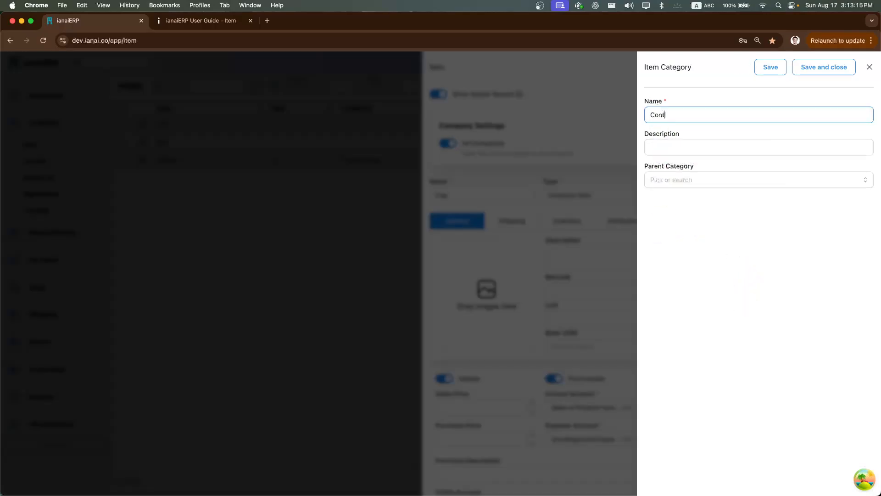
{"action": "type", "text": "ainer"}
{"action": "key", "text": "Tab"}
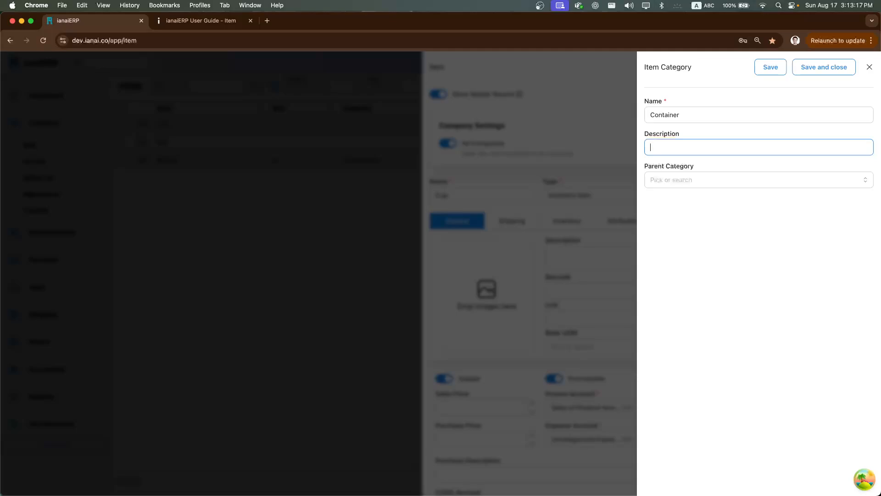
{"action": "type", "text": "Containers such as cups"}
{"action": "left_click", "coordinate": [839, 70]}
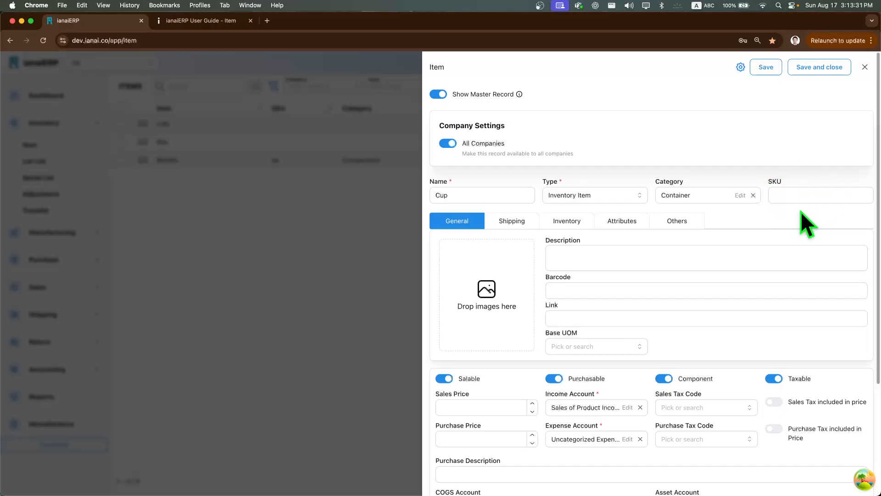
- Enter the item description "a standard cup that is size of 200mL" and leave the barcode and link blank
{"action": "scroll", "coordinate": [695, 281], "scroll_direction": "down", "scroll_amount": 1}
{"action": "scroll", "coordinate": [695, 281], "scroll_direction": "down", "scroll_amount": 5}
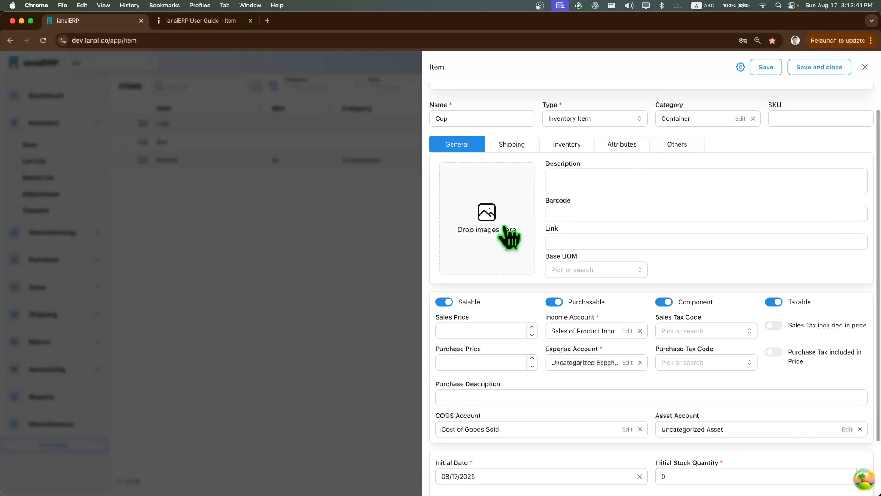
{"action": "left_click", "coordinate": [466, 216]}
{"action": "left_click", "coordinate": [560, 344]}
{"action": "left_click", "coordinate": [580, 181]}
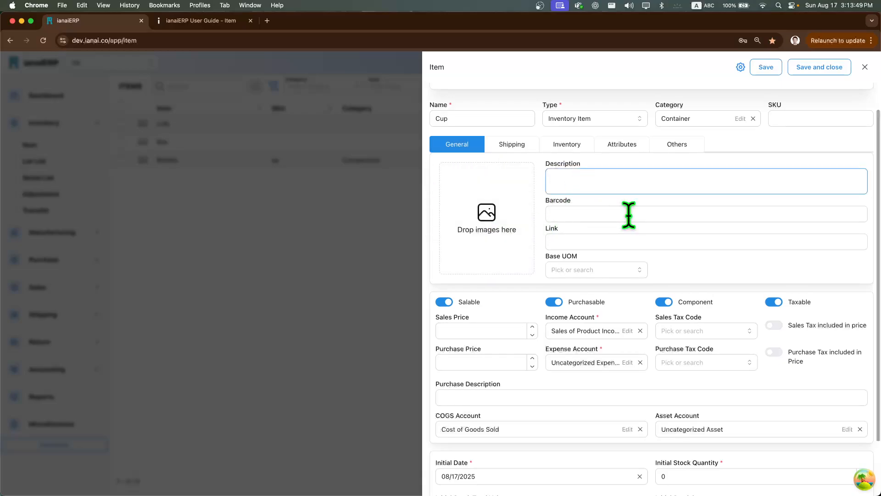
{"action": "type", "text": "a standard cup that is size of 200mL"}
{"action": "key", "text": "Tab"}
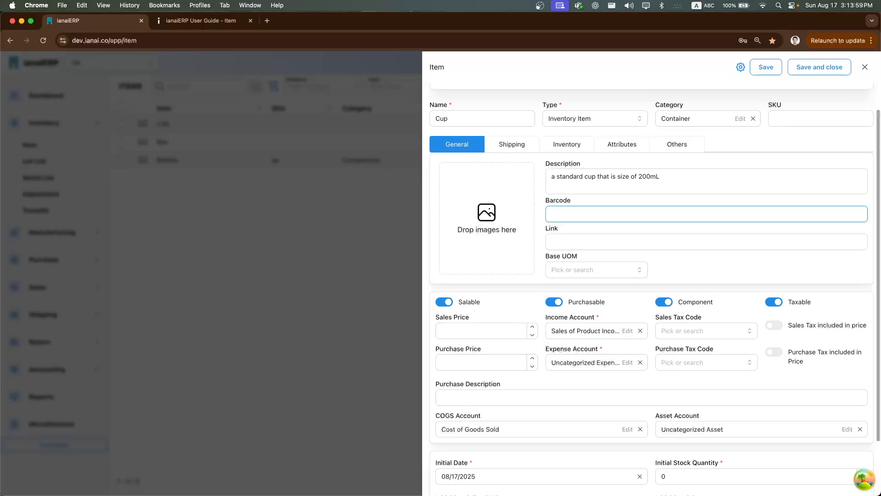
{"action": "key", "text": "Tab"}
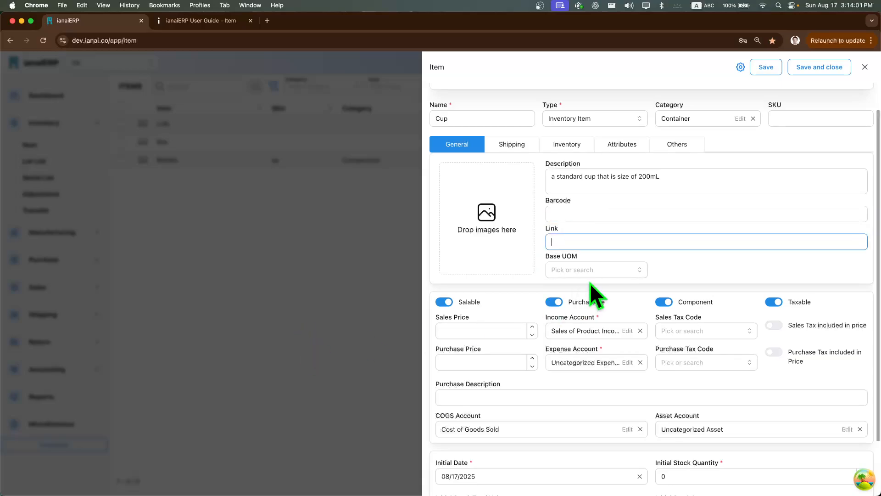
- Set the Cup item's base unit of measure to ml
{"action": "left_click", "coordinate": [605, 272]}
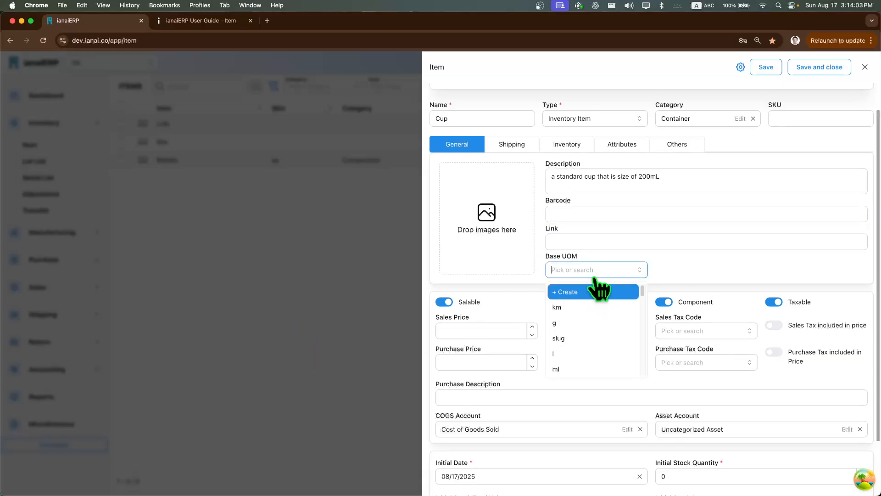
{"action": "scroll", "coordinate": [590, 317], "scroll_direction": "down", "scroll_amount": 3}
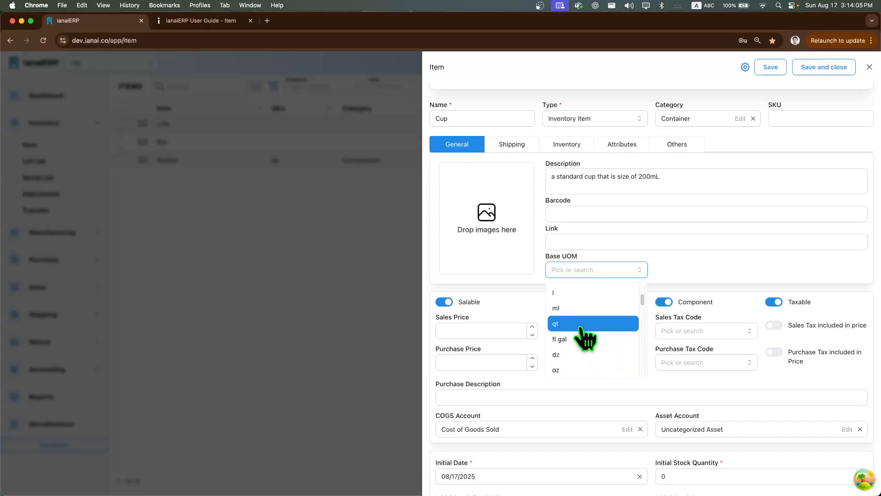
{"action": "left_click", "coordinate": [585, 310]}
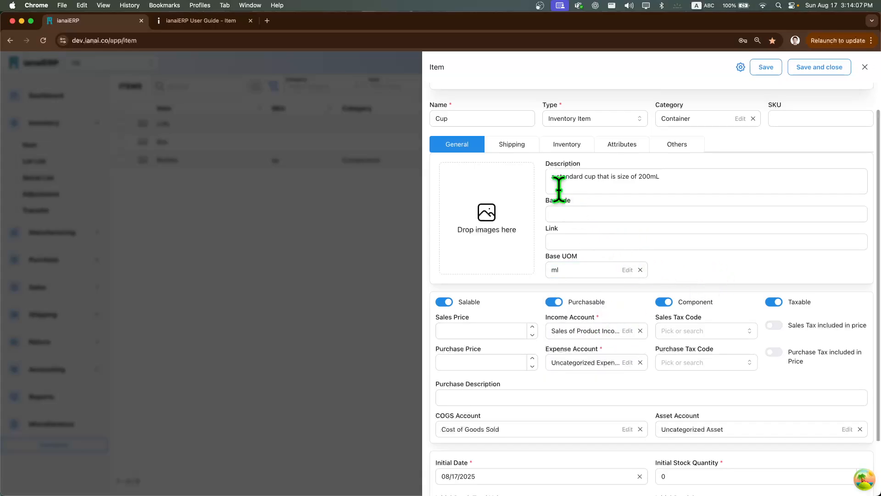
- Review the Cup item's shipping details and its inventory tracking and default options
{"action": "left_click", "coordinate": [520, 147]}
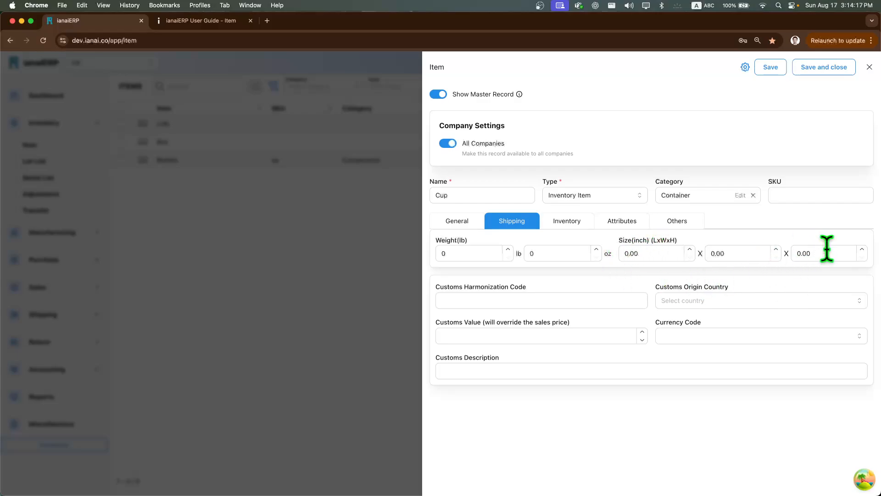
{"action": "left_click", "coordinate": [582, 222]}
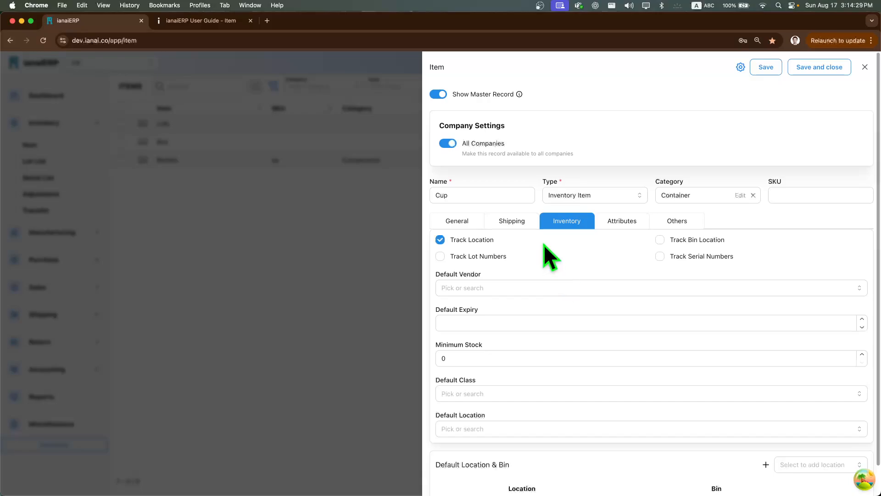
{"action": "scroll", "coordinate": [544, 246], "scroll_direction": "down", "scroll_amount": 1}
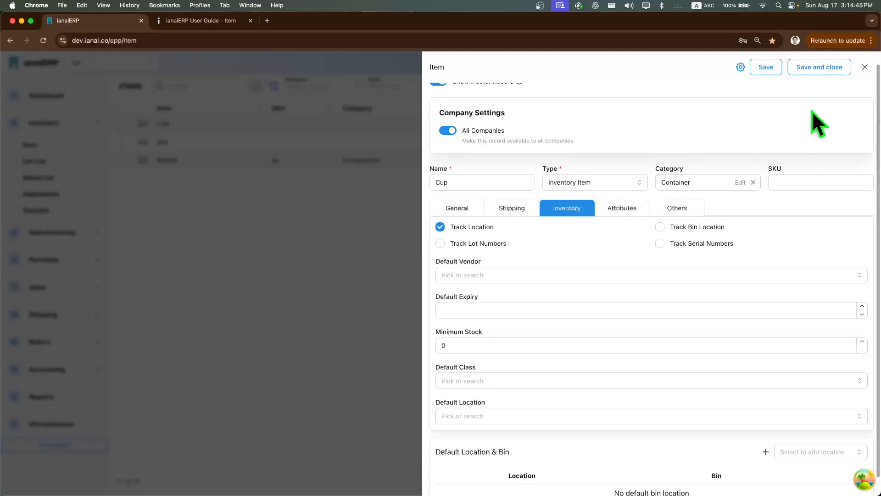
- Close the Cup item record without saving it
{"action": "left_click", "coordinate": [865, 67]}
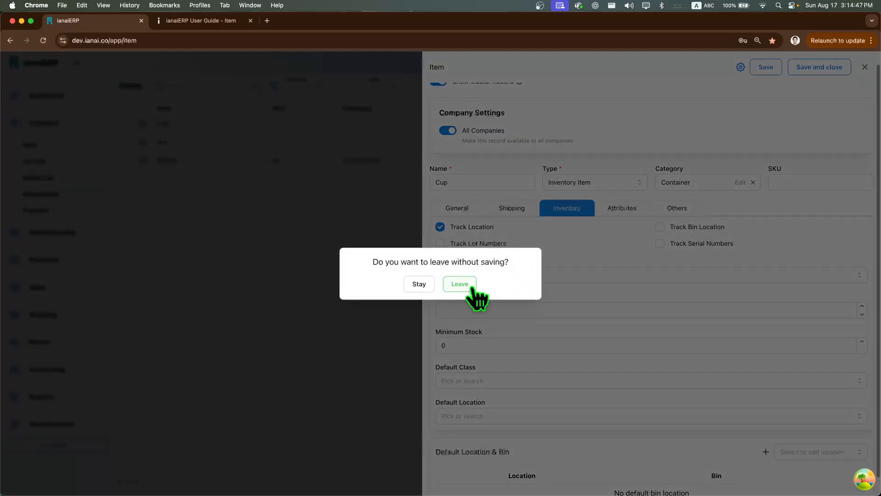
{"action": "left_click", "coordinate": [470, 285]}
- Examine the tracking options in the general company settings, and return to the inventory item list
{"action": "left_click", "coordinate": [848, 65]}
{"action": "left_click", "coordinate": [811, 118]}
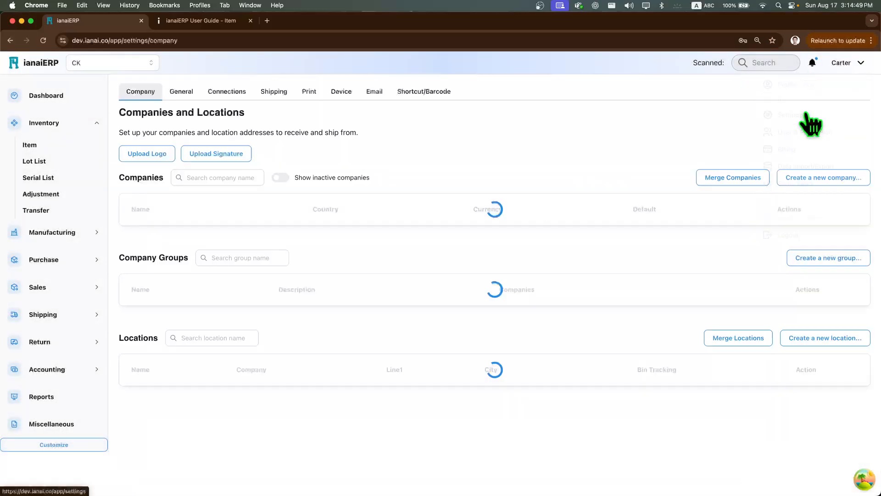
{"action": "left_click", "coordinate": [197, 97]}
{"action": "scroll", "coordinate": [321, 340], "scroll_direction": "down", "scroll_amount": 3}
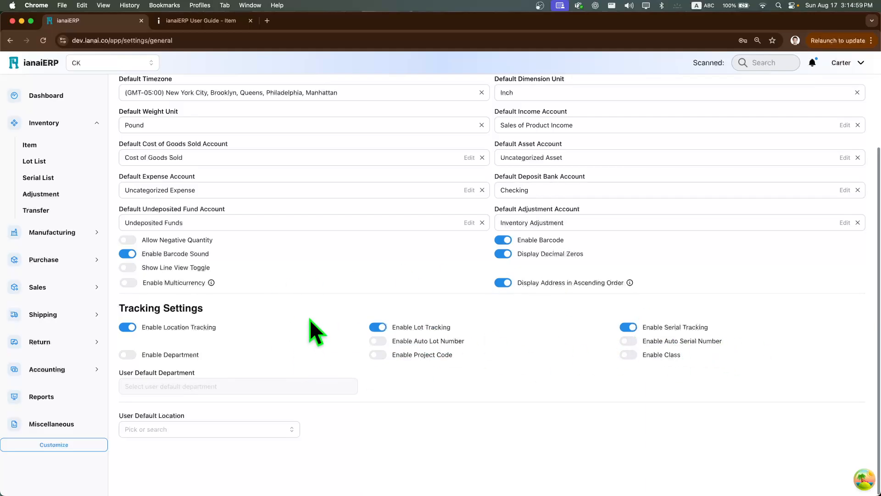
{"action": "left_click", "coordinate": [79, 146]}
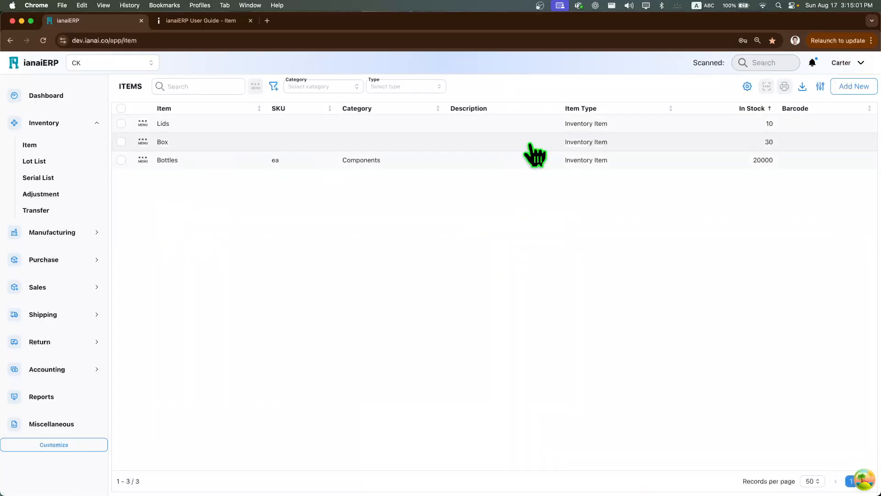
- Create a new inventory item named Cup and assign it to the Container category
{"action": "left_click", "coordinate": [857, 87]}
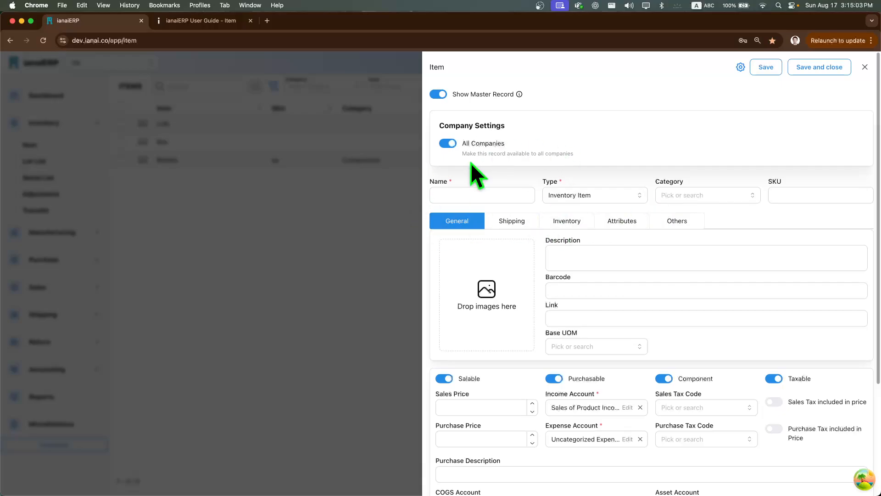
{"action": "left_click", "coordinate": [489, 195]}
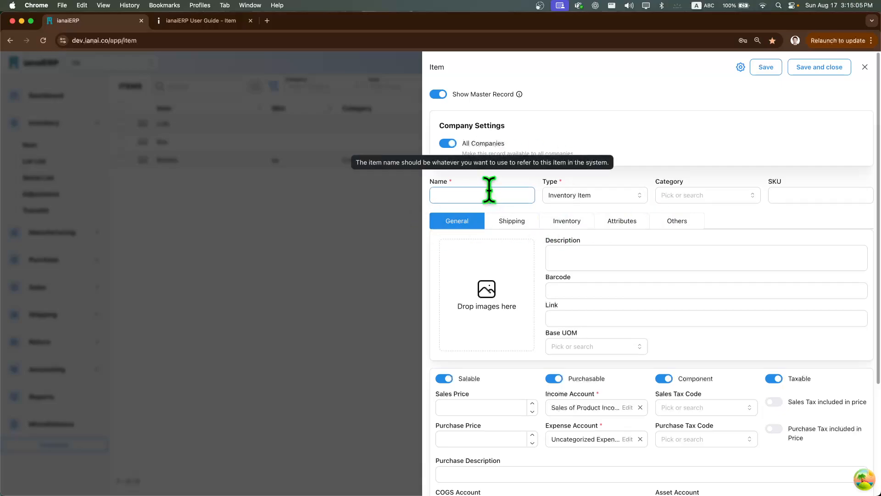
{"action": "type", "text": "Cup"}
{"action": "left_click", "coordinate": [670, 196]}
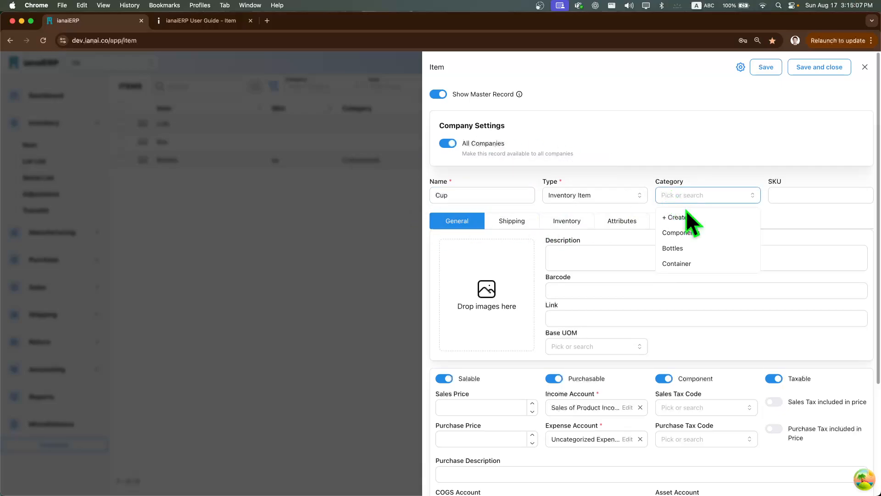
{"action": "left_click", "coordinate": [698, 264]}
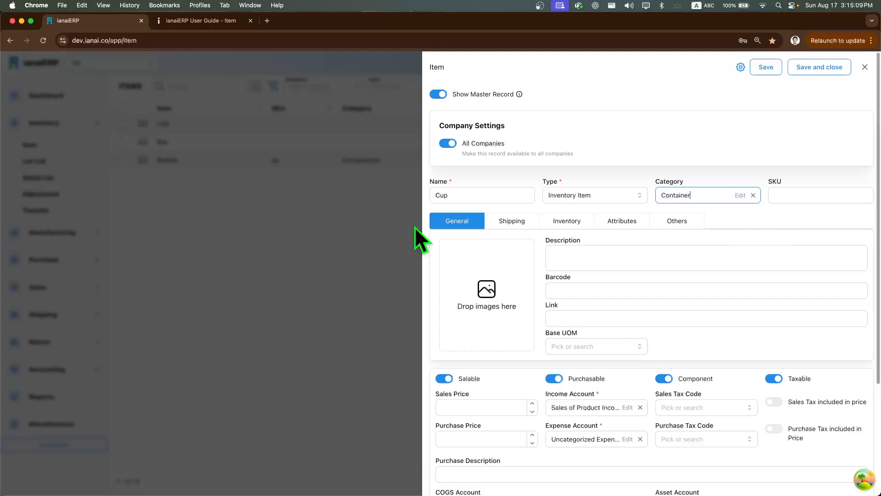
- Enter the description "A standard cup that is 200mL" for the Cup item
{"action": "left_click", "coordinate": [558, 261]}
{"action": "type", "text": "s"}
{"action": "type", "text": " stan"}
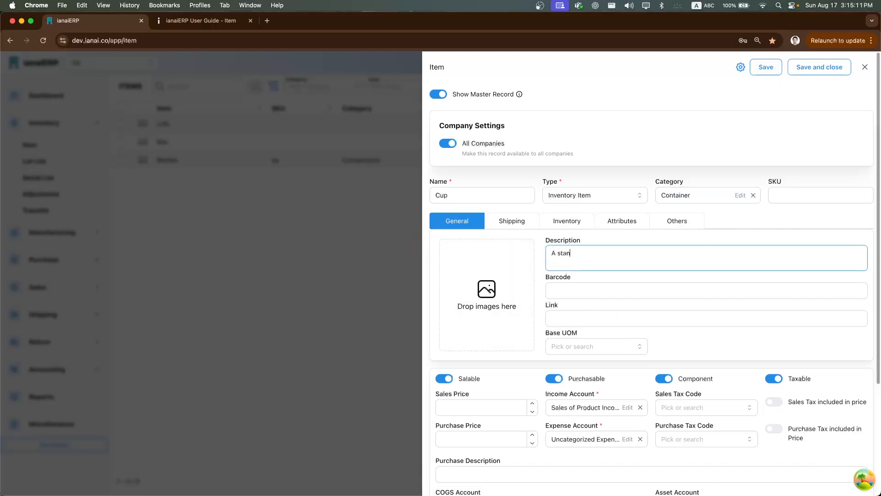
{"action": "type", "text": "dard cup that is 200mL"}
- Choose a base unit of measure for the Cup item
{"action": "key", "text": "Tab"}
{"action": "key", "text": "Tab"}
{"action": "key", "text": "Tab"}
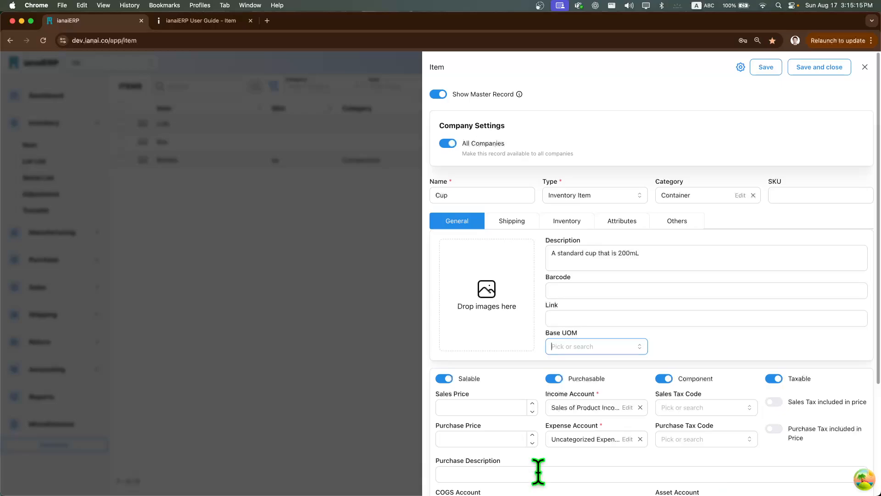
{"action": "left_click", "coordinate": [601, 350]}
{"action": "left_click", "coordinate": [599, 455]}
- Enable bin location, lot number and serial number tracking in the Cup item's inventory settings
{"action": "left_click", "coordinate": [555, 221]}
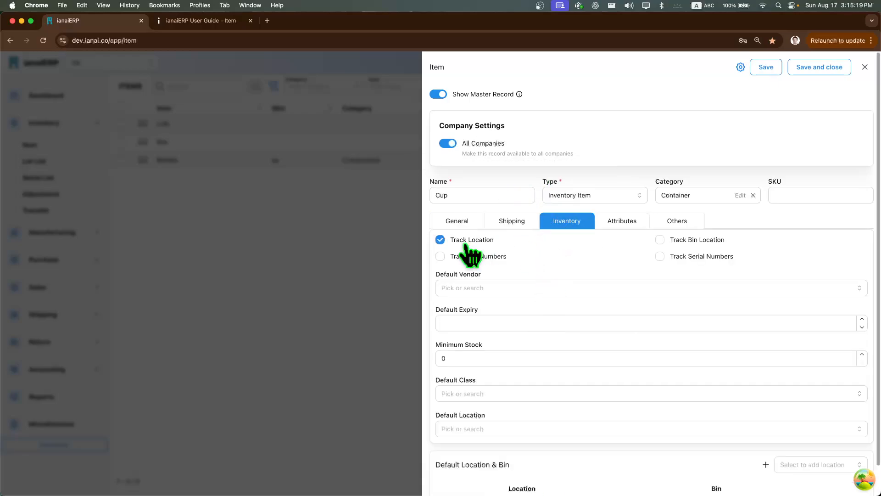
{"action": "left_click", "coordinate": [694, 239]}
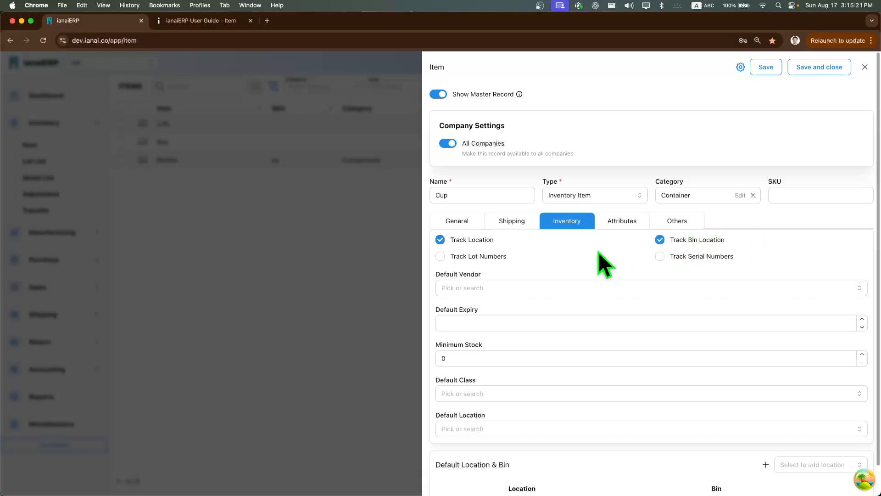
{"action": "left_click", "coordinate": [493, 256]}
{"action": "left_click", "coordinate": [714, 260]}
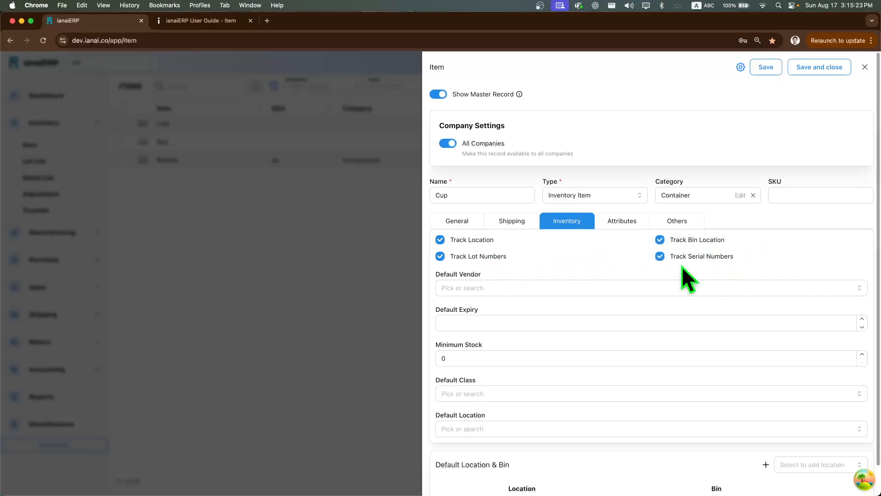
- Turn off bin location and serial number tracking, and switch lot number tracking off and back on
{"action": "left_click", "coordinate": [494, 259]}
{"action": "left_click", "coordinate": [676, 240]}
{"action": "left_click", "coordinate": [670, 256]}
{"action": "left_click", "coordinate": [487, 259]}
- Set CK (COMPANY) as the Cup item's default vendor
{"action": "scroll", "coordinate": [542, 252], "scroll_direction": "down", "scroll_amount": 1}
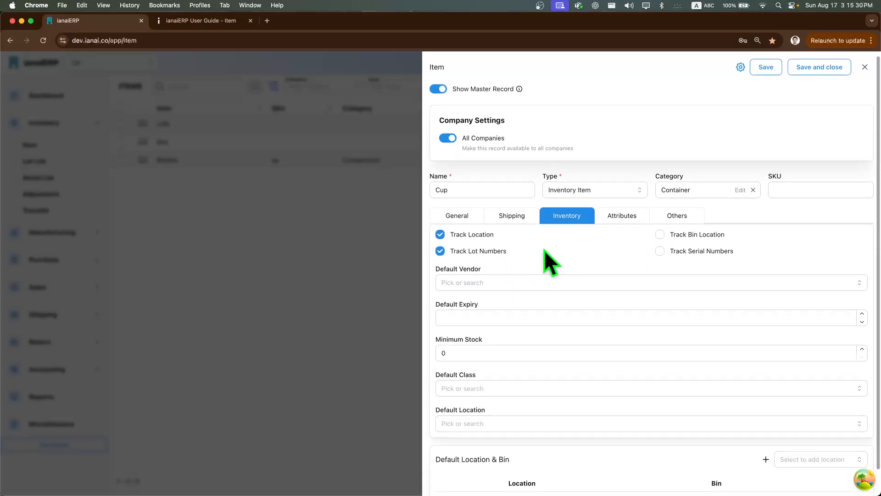
{"action": "left_click", "coordinate": [548, 281]}
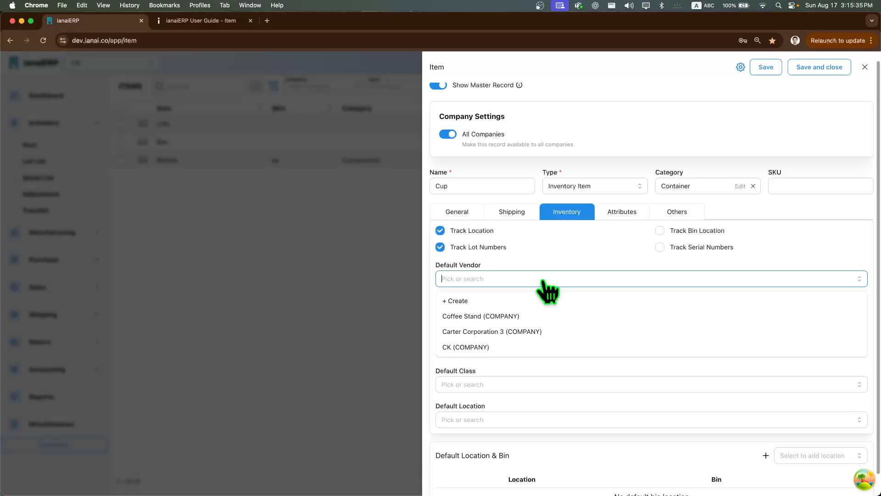
{"action": "left_click", "coordinate": [490, 346]}
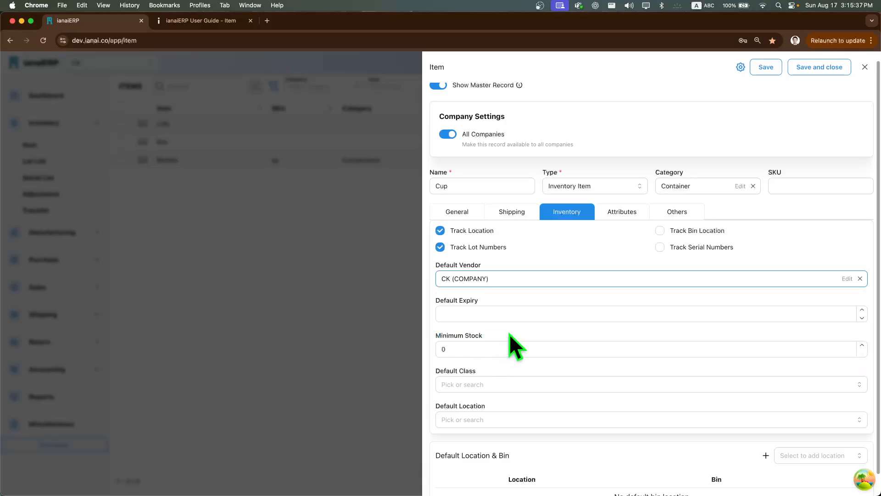
- Review the Cup item's default expiry, minimum stock, default class and default location options without setting them
{"action": "scroll", "coordinate": [508, 334], "scroll_direction": "down", "scroll_amount": 1}
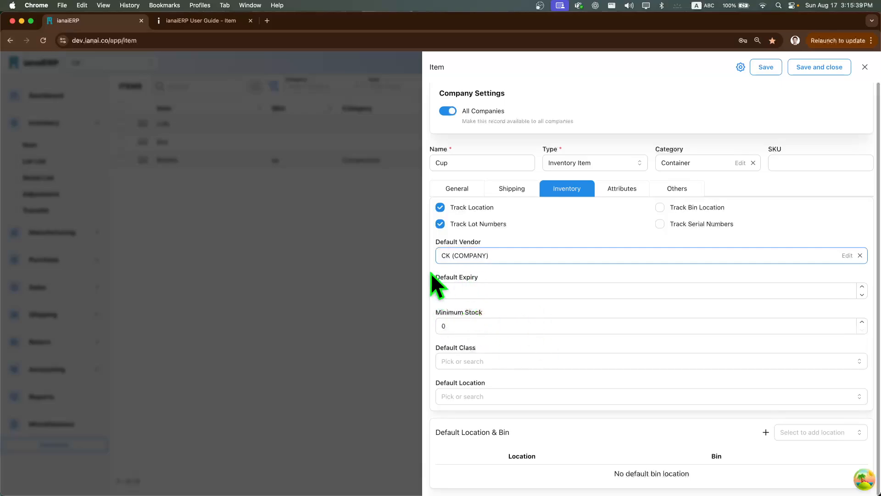
{"action": "left_click", "coordinate": [632, 291]}
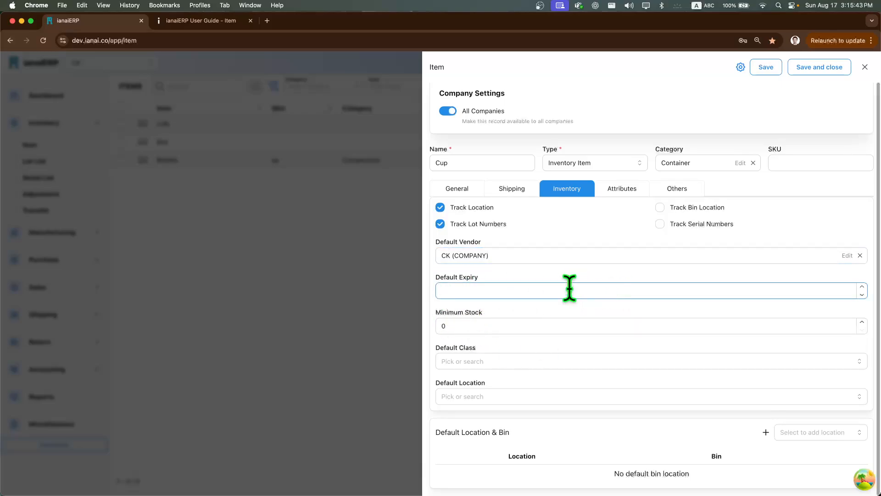
{"action": "left_click", "coordinate": [539, 307]}
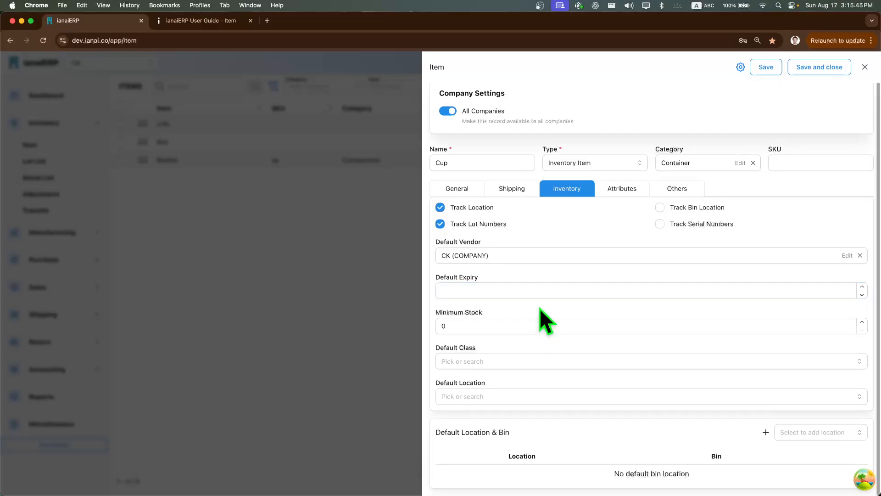
{"action": "left_click", "coordinate": [514, 365]}
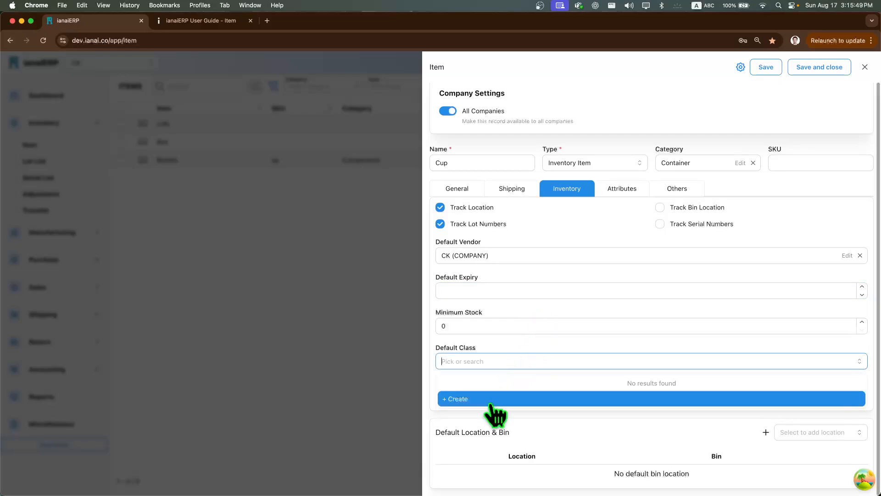
{"action": "left_click", "coordinate": [525, 343]}
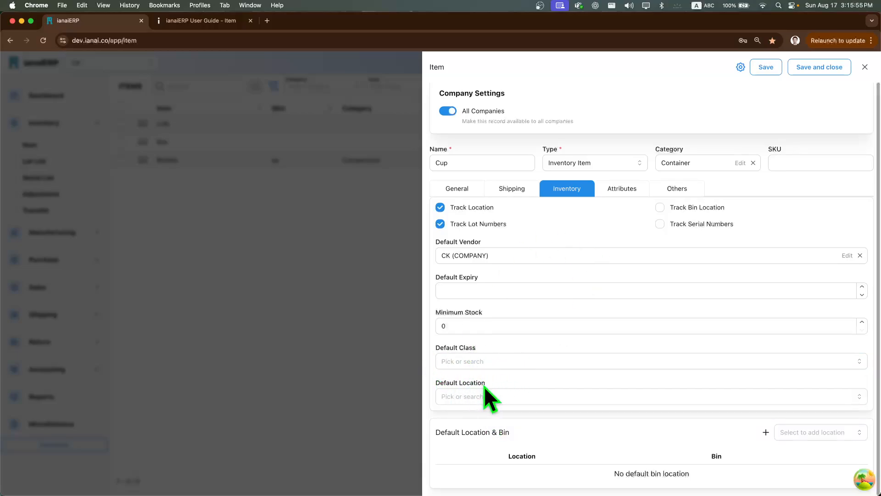
{"action": "left_click", "coordinate": [489, 397]}
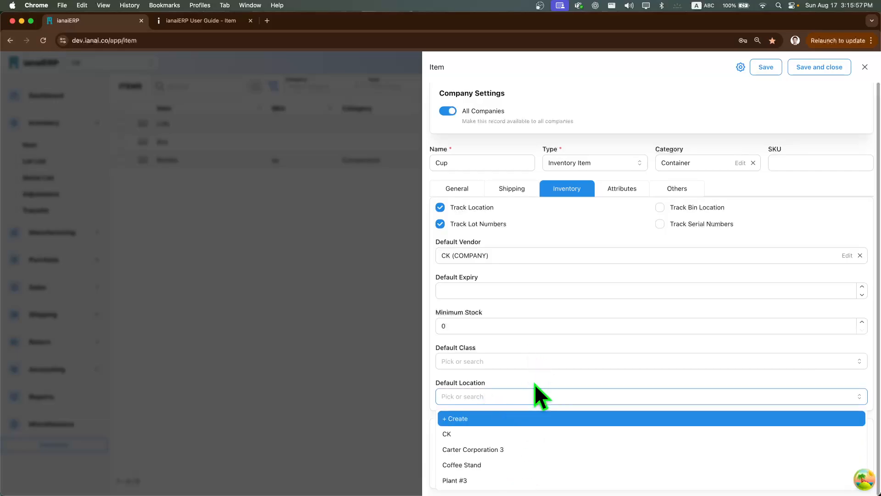
{"action": "left_click", "coordinate": [546, 377]}
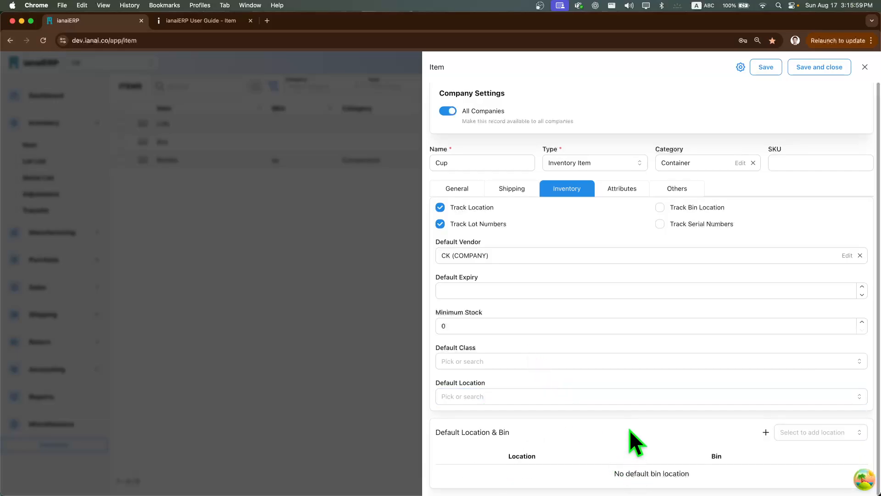
- Assign the Color attribute definition to the Cup item and enter Red as its value
{"action": "left_click", "coordinate": [625, 189]}
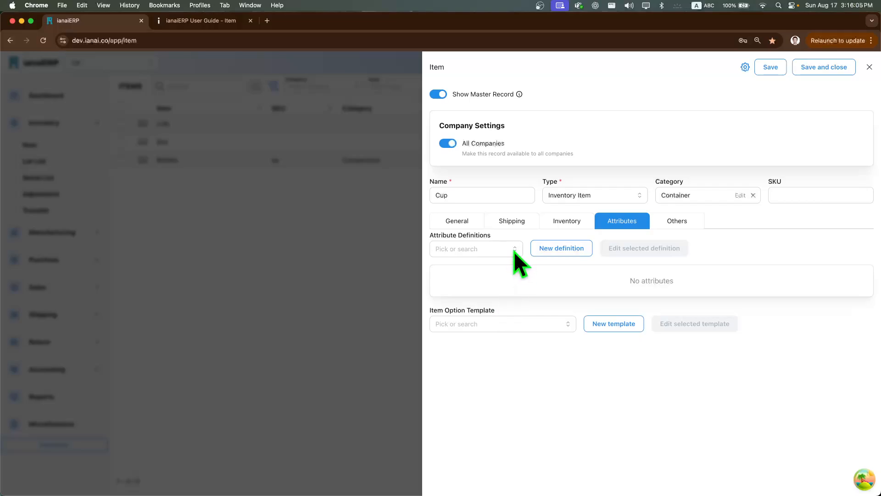
{"action": "left_click", "coordinate": [470, 250]}
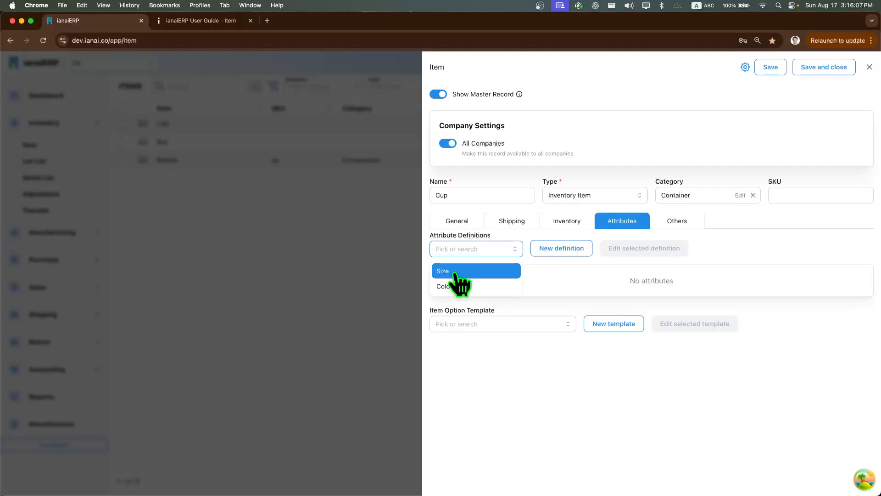
{"action": "left_click", "coordinate": [452, 287]}
{"action": "left_click", "coordinate": [526, 288]}
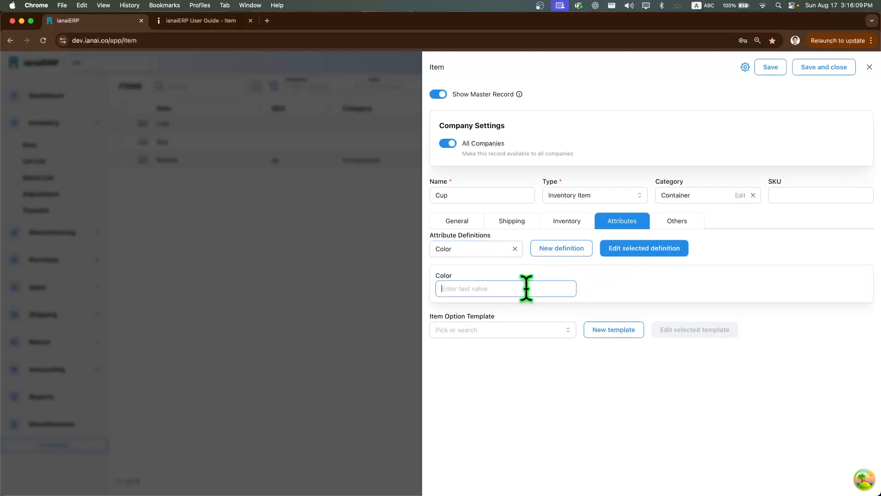
{"action": "type", "text": "Red"}
{"action": "left_click", "coordinate": [551, 379]}
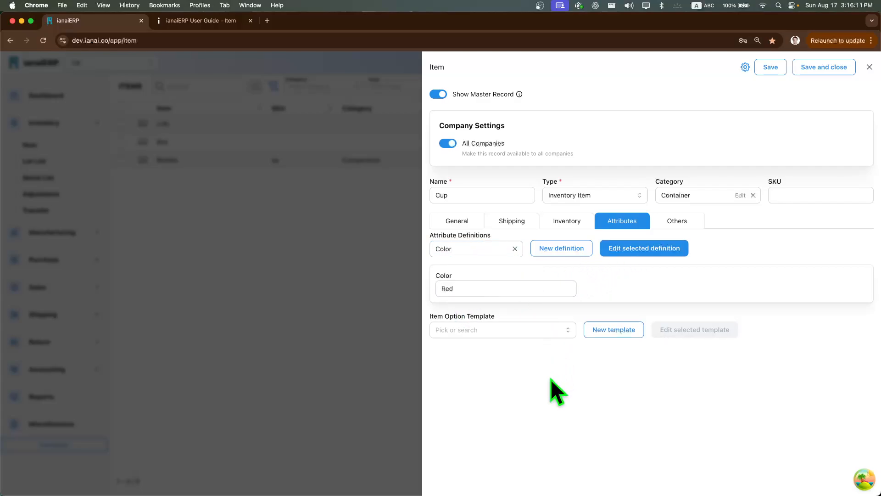
- Start a new attribute definition for the Cup item and name it Shape
{"action": "left_click", "coordinate": [564, 249]}
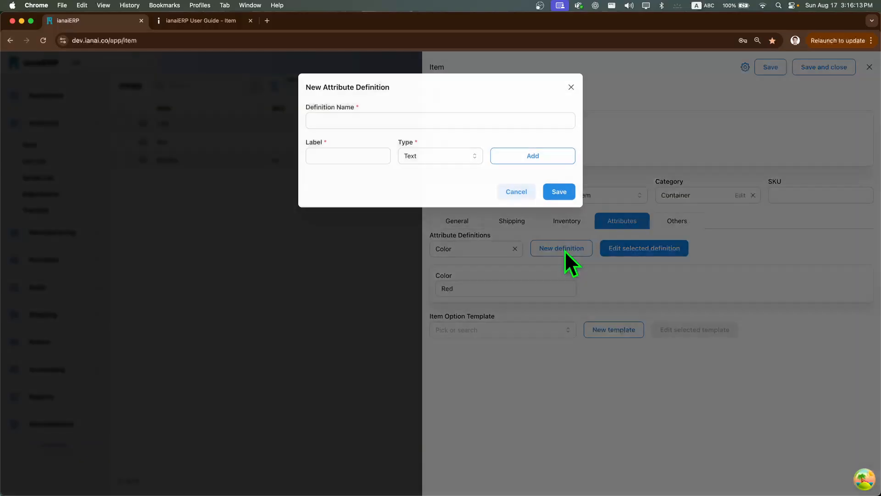
{"action": "left_click", "coordinate": [381, 121]}
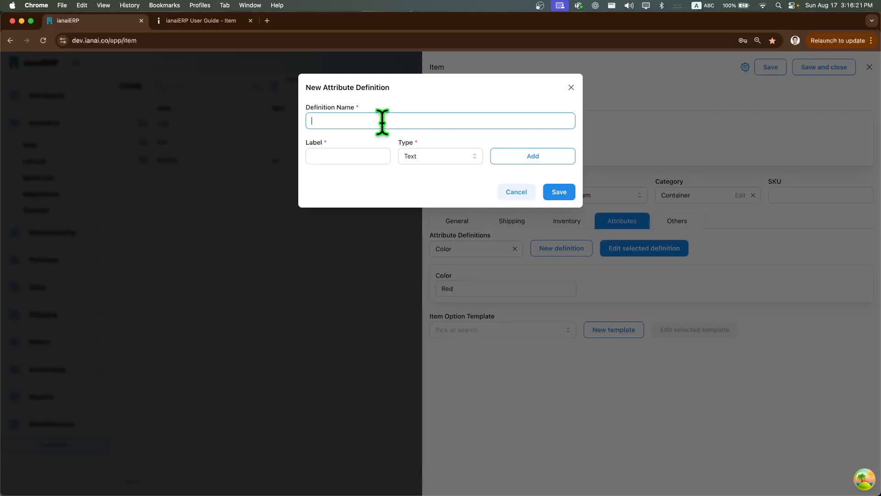
{"action": "type", "text": "Shape"}
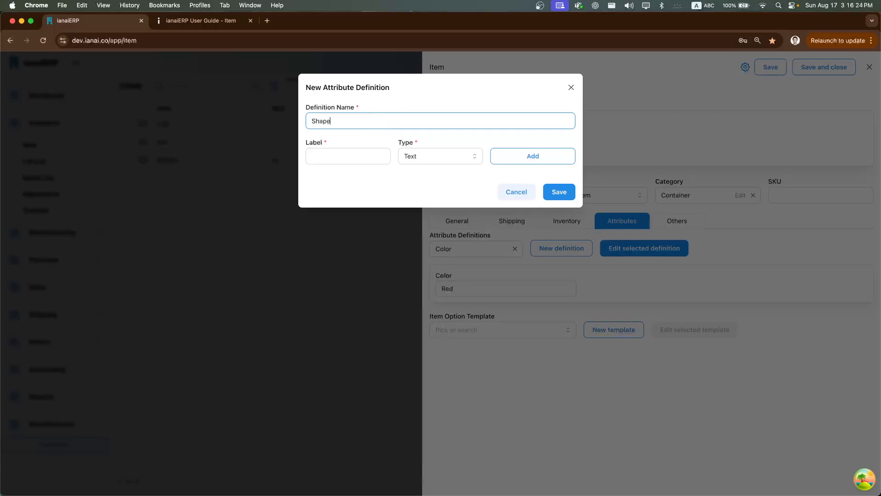
{"action": "key", "text": "Tab"}
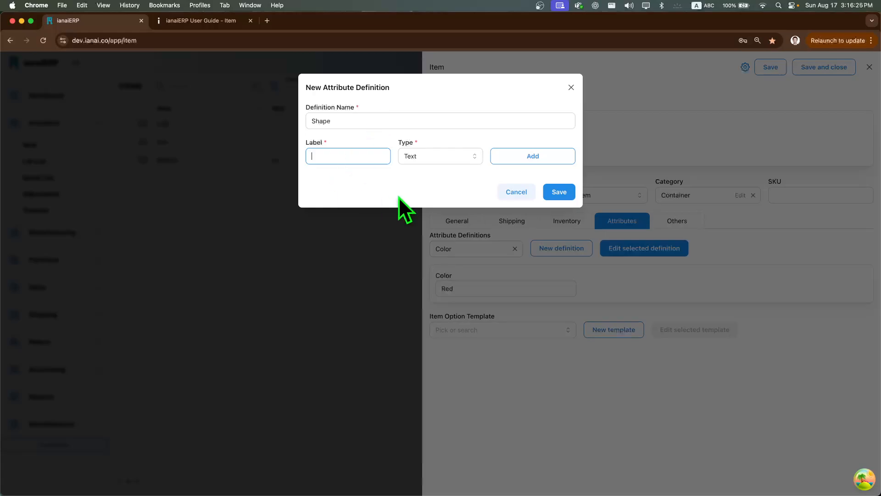
- Add a Text attribute labelled Round to the Shape definition and save the definition
{"action": "left_click", "coordinate": [443, 171]}
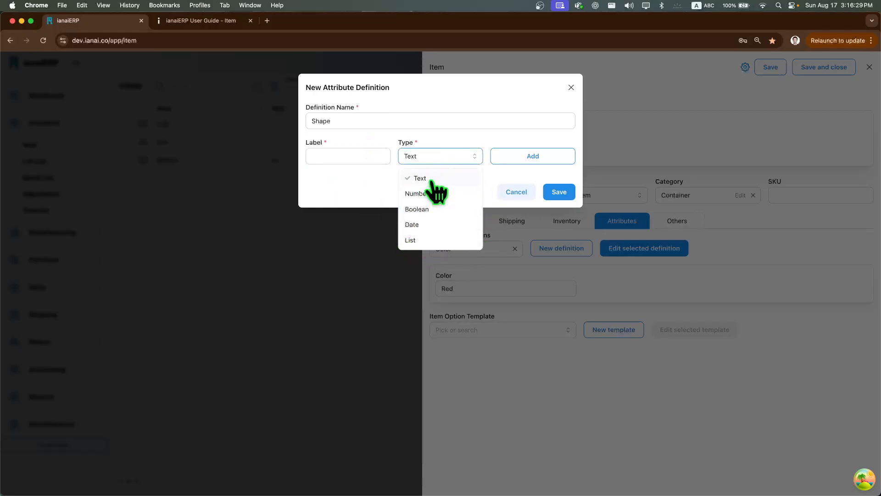
{"action": "left_click", "coordinate": [377, 184]}
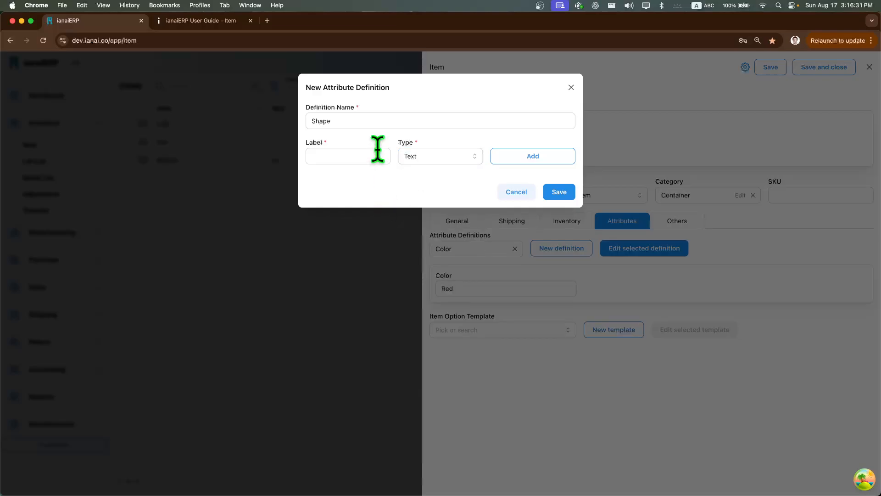
{"action": "left_click", "coordinate": [372, 155]}
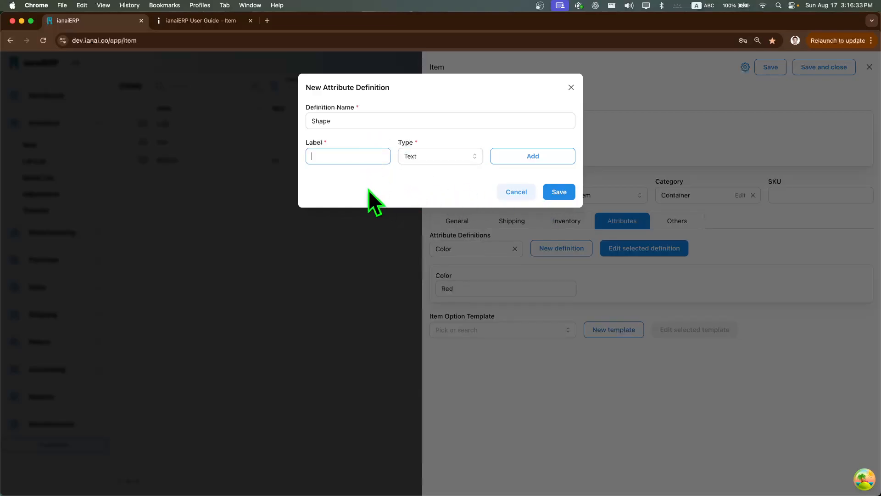
{"action": "type", "text": "Round"}
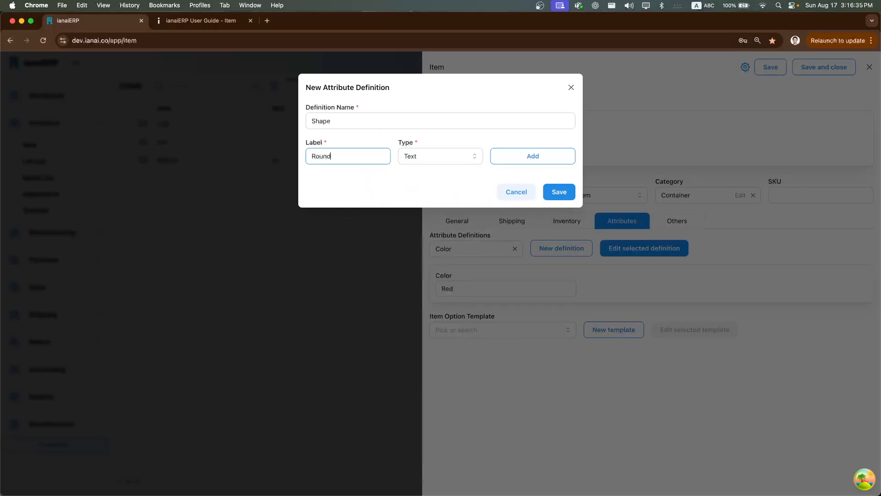
{"action": "left_click", "coordinate": [560, 192]}
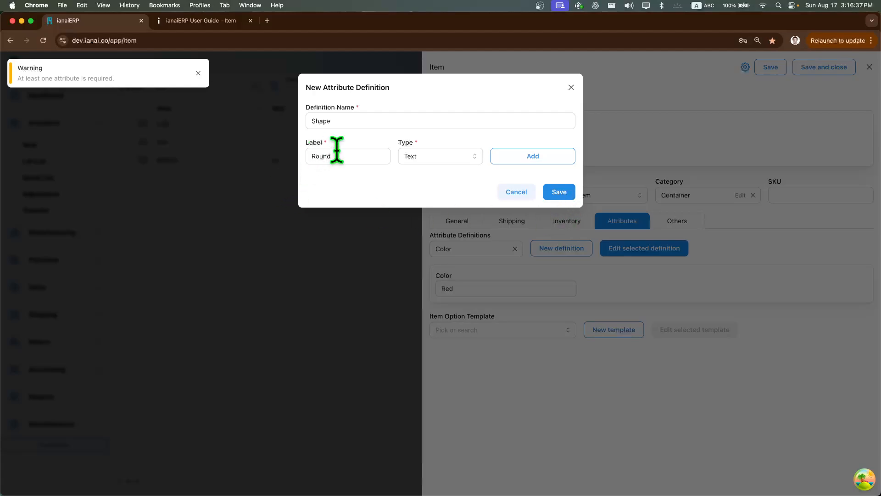
{"action": "left_click", "coordinate": [502, 159]}
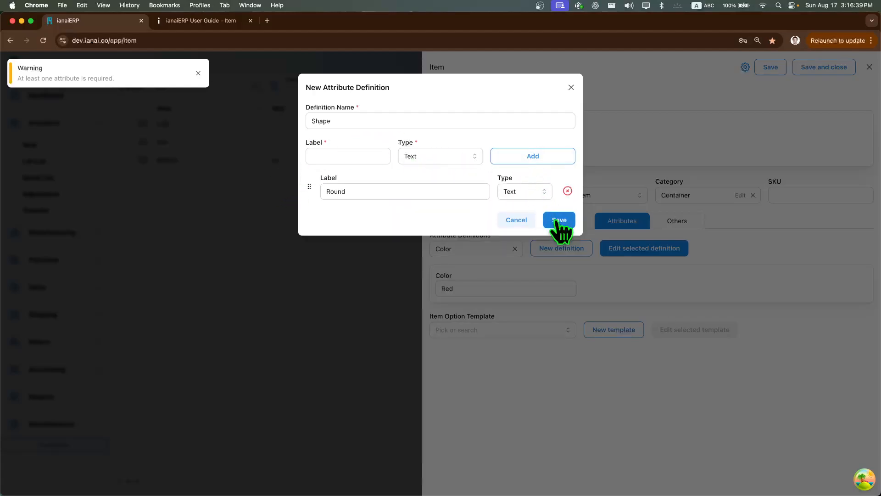
{"action": "left_click", "coordinate": [559, 221]}
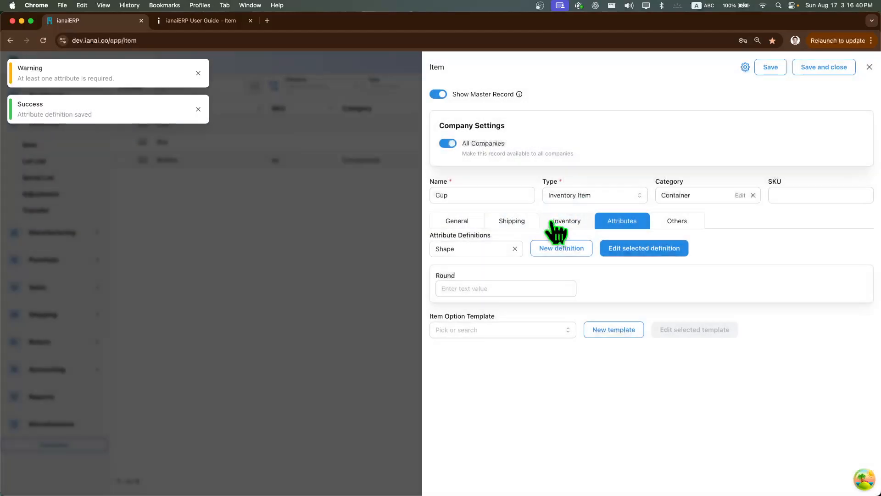
- Enter 30cm as the Round value of the Cup item's Shape attribute
{"action": "left_click", "coordinate": [472, 280]}
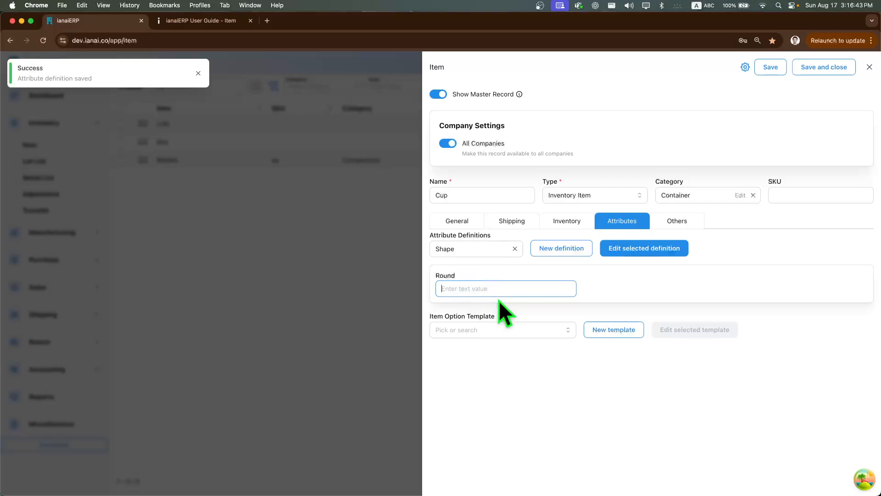
{"action": "type", "text": "30cm"}
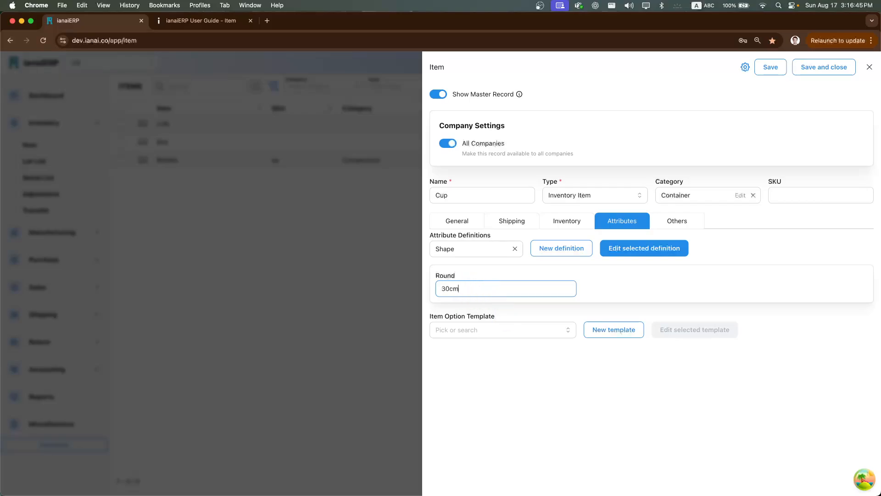
{"action": "left_click", "coordinate": [622, 290]}
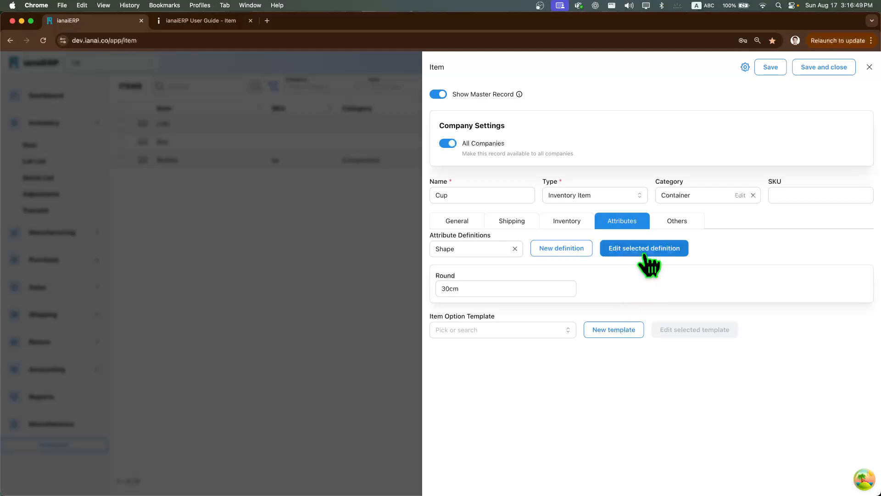
- Review the Cup item's attachment and notes options, its attributes and shipping details, and its general pricing, account and initial stock settings
{"action": "left_click", "coordinate": [671, 224]}
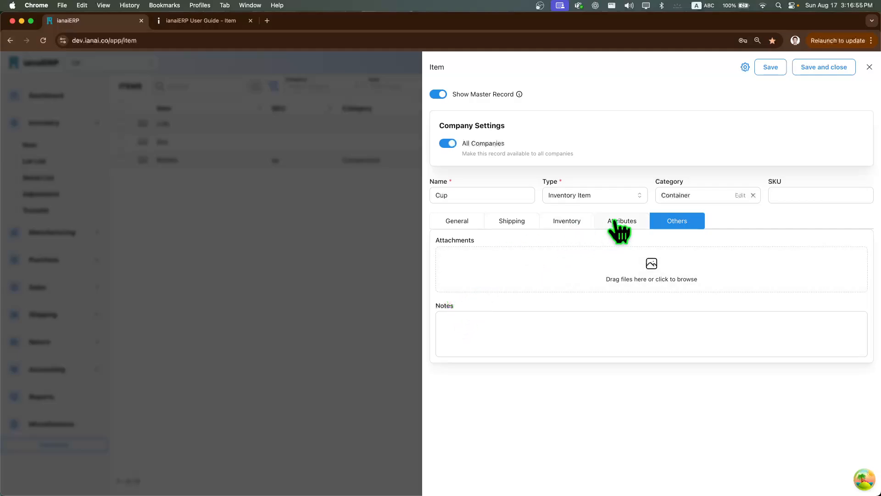
{"action": "left_click", "coordinate": [630, 222]}
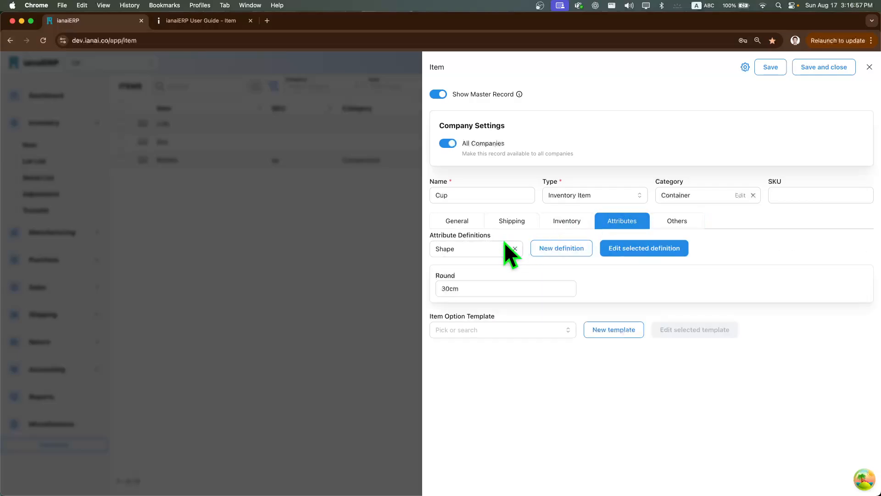
{"action": "left_click", "coordinate": [515, 223]}
{"action": "left_click", "coordinate": [473, 222]}
{"action": "scroll", "coordinate": [621, 325], "scroll_direction": "down", "scroll_amount": 3}
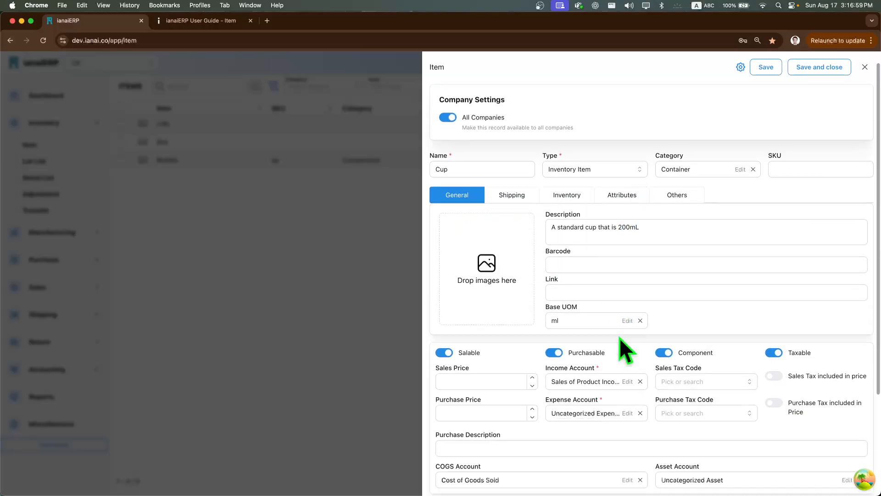
{"action": "scroll", "coordinate": [600, 347], "scroll_direction": "down", "scroll_amount": 3}
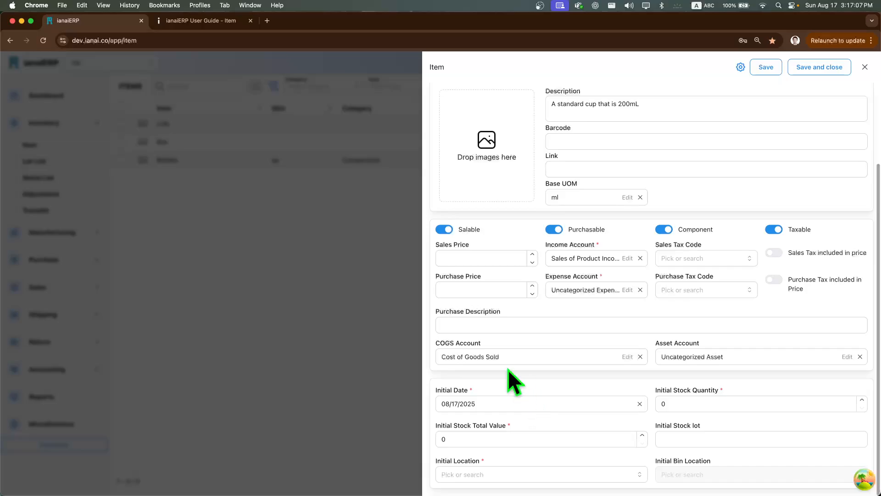
- Turn off the Salable, Purchasable, Component and Taxable options for the Cup item
{"action": "left_click", "coordinate": [445, 230]}
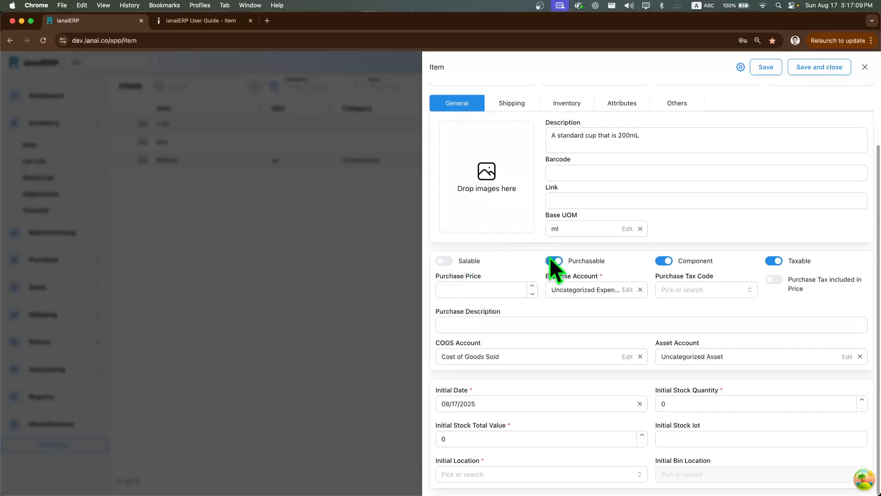
{"action": "left_click", "coordinate": [553, 259]}
{"action": "left_click", "coordinate": [663, 328]}
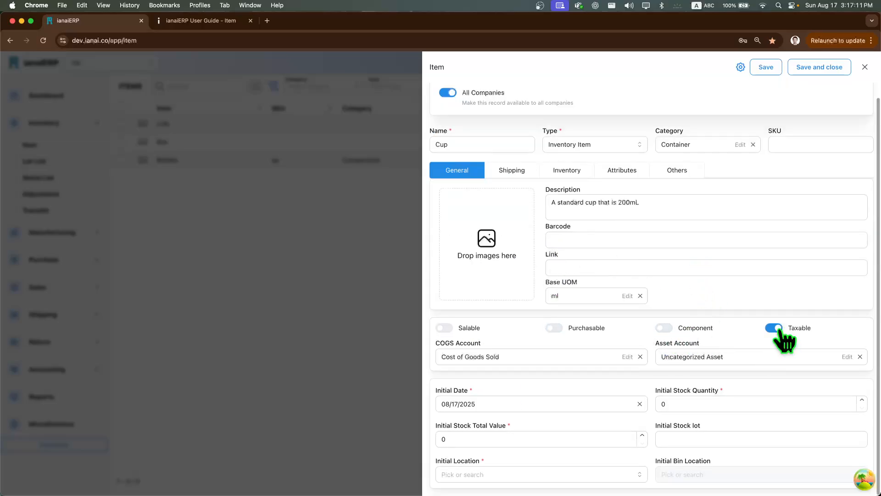
{"action": "left_click", "coordinate": [773, 327]}
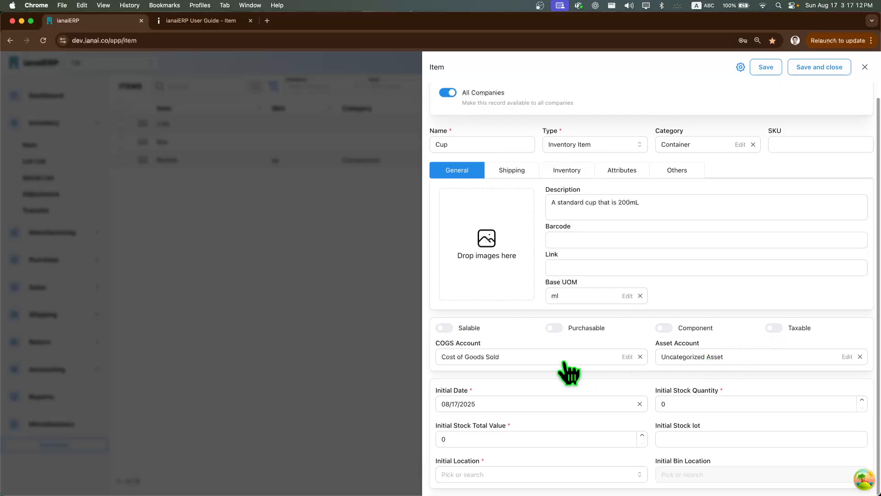
- Turn the Cup item's Salable, Purchasable, Component and Taxable options back on
{"action": "left_click", "coordinate": [444, 327]}
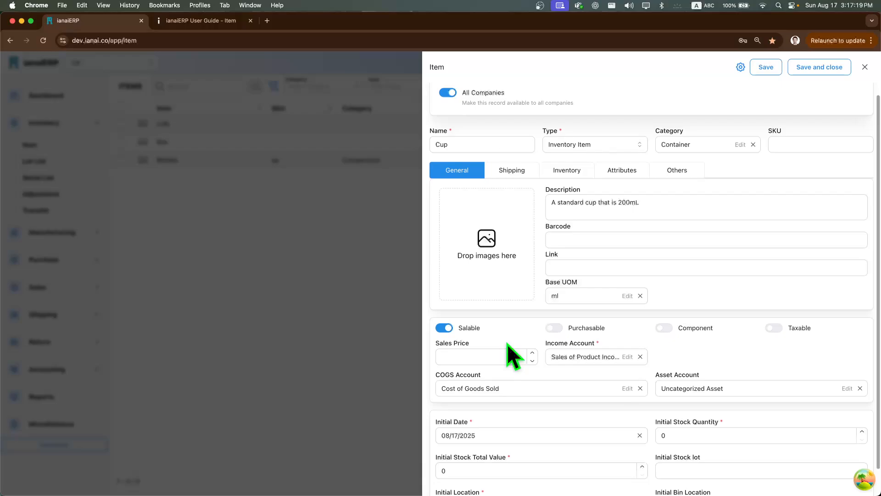
{"action": "left_click", "coordinate": [554, 327]}
{"action": "scroll", "coordinate": [801, 332], "scroll_direction": "down", "scroll_amount": 3}
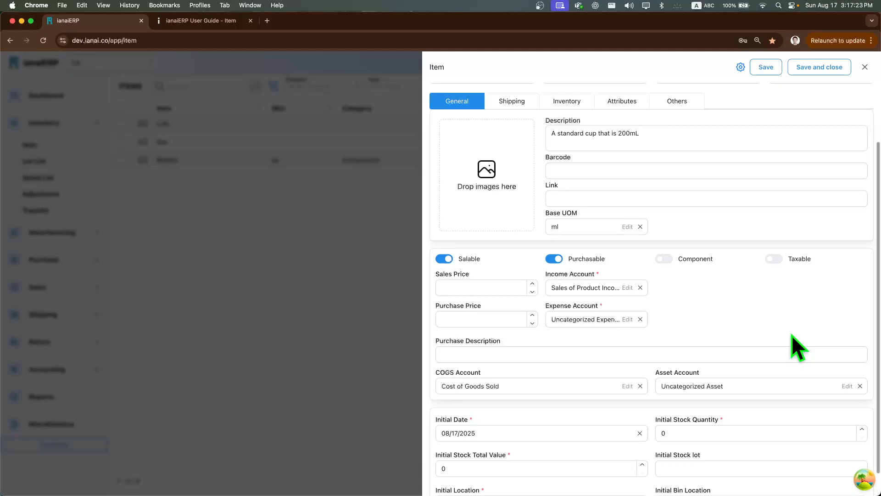
{"action": "scroll", "coordinate": [761, 317], "scroll_direction": "down", "scroll_amount": 1}
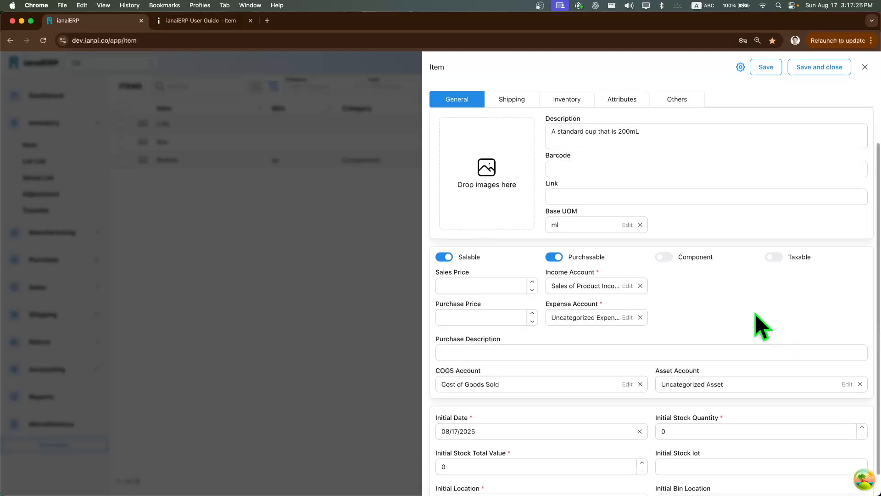
{"action": "left_click", "coordinate": [664, 257]}
{"action": "left_click", "coordinate": [664, 258]}
{"action": "left_click", "coordinate": [663, 257]}
{"action": "left_click", "coordinate": [775, 258]}
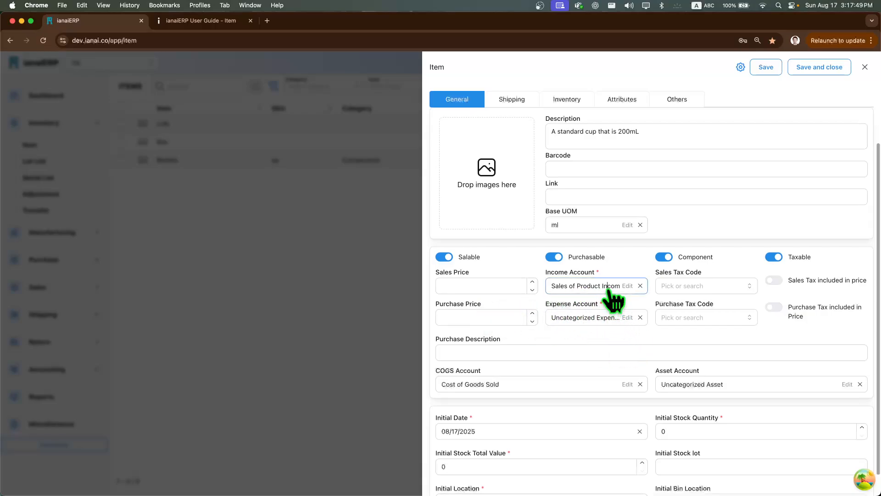
- Check which income accounts are available for the Cup item without changing the selected account
{"action": "left_click", "coordinate": [602, 287]}
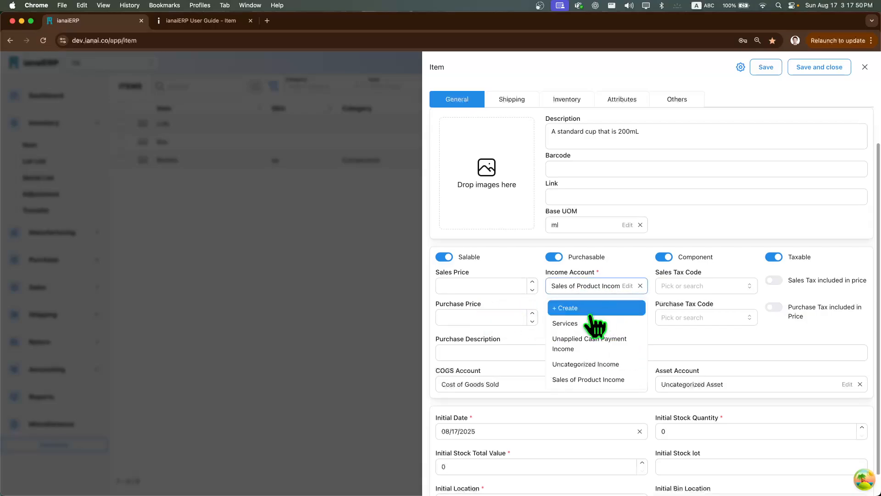
{"action": "left_click", "coordinate": [691, 341]}
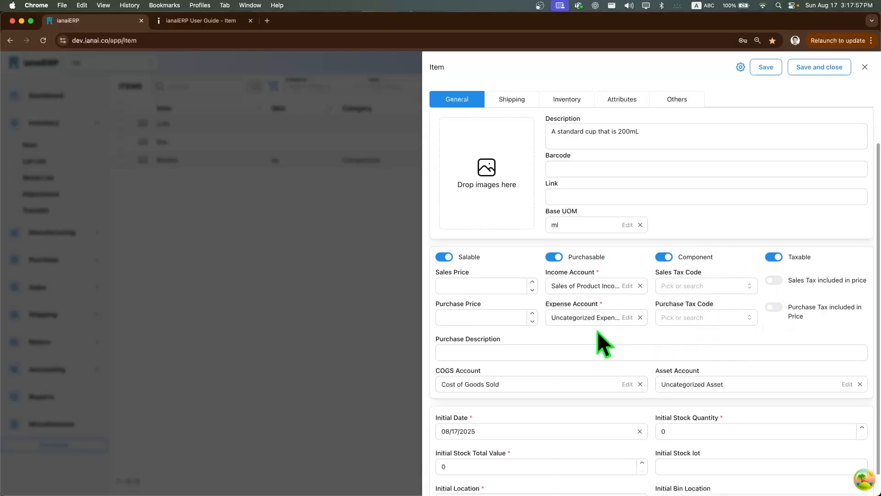
- Set the Cup item's initial stock quantity to 10 and its initial stock total value to 100
{"action": "scroll", "coordinate": [596, 330], "scroll_direction": "down", "scroll_amount": 2}
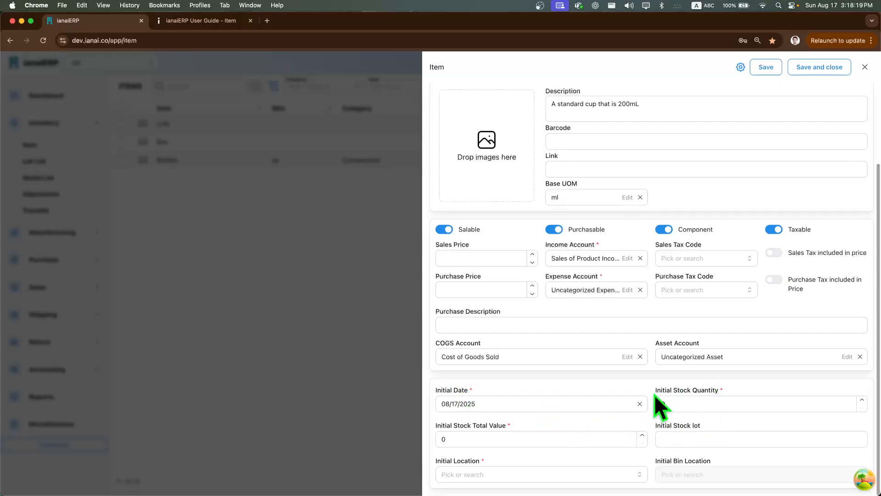
{"action": "left_click", "coordinate": [678, 403]}
{"action": "key", "text": "BackSpace"}
{"action": "type", "text": "10"}
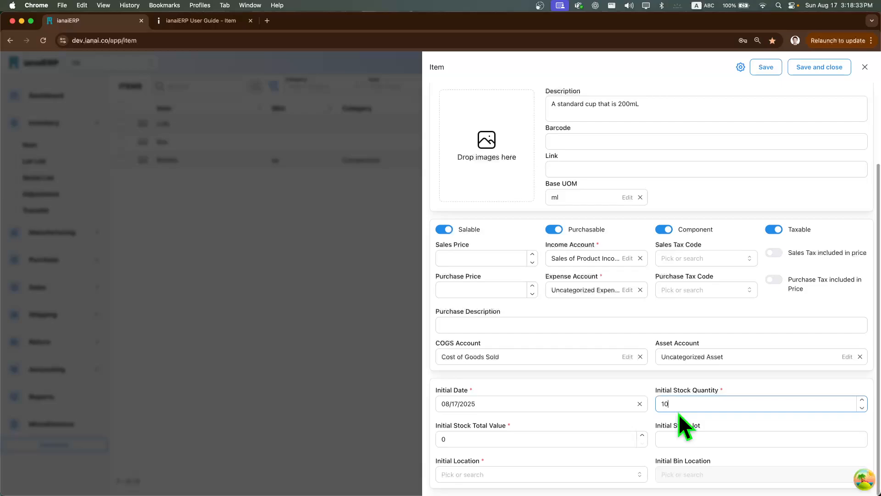
{"action": "left_click", "coordinate": [526, 438]}
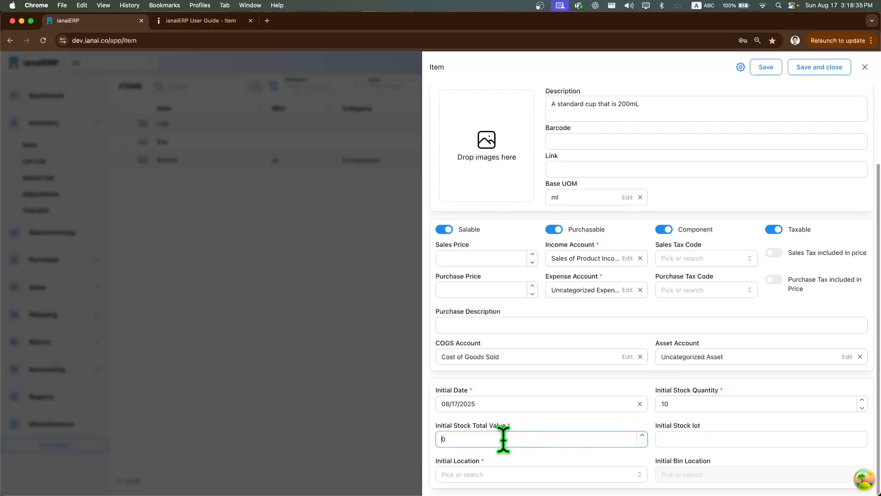
{"action": "type", "text": "100"}
{"action": "left_click", "coordinate": [571, 421]}
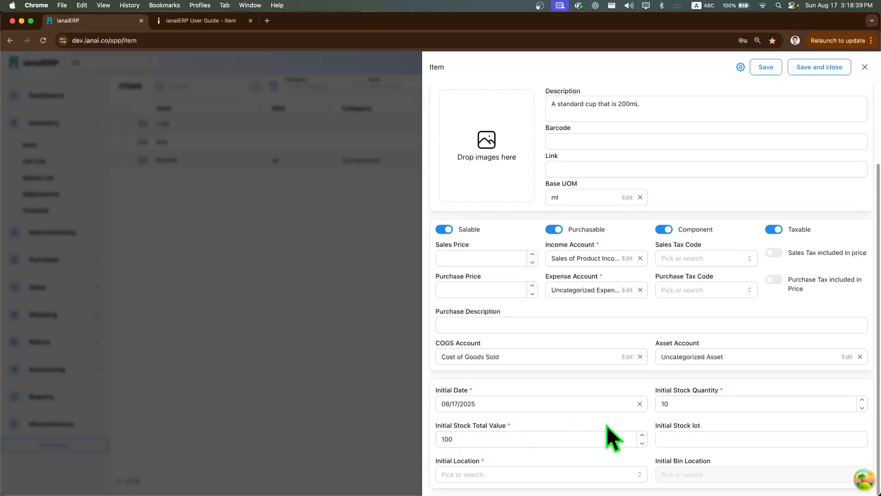
- Choose Coffee Stand as the Cup item's initial location and try to save the item
{"action": "left_click", "coordinate": [615, 474]}
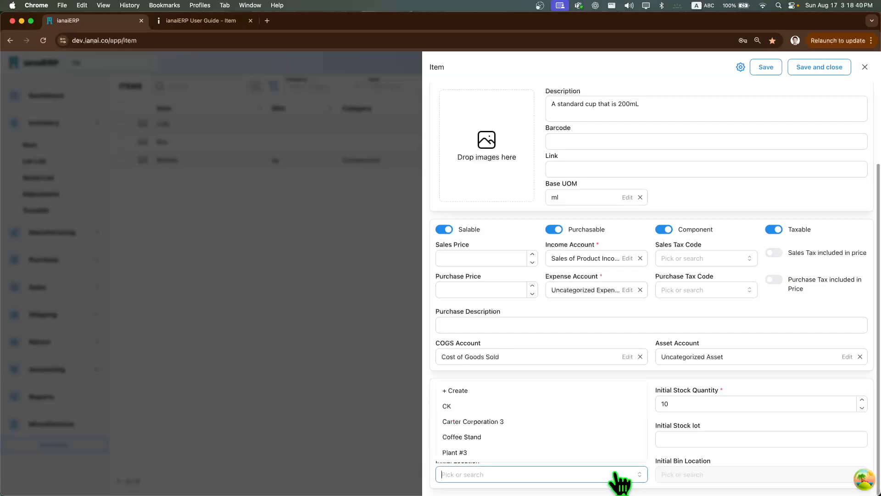
{"action": "left_click", "coordinate": [514, 439]}
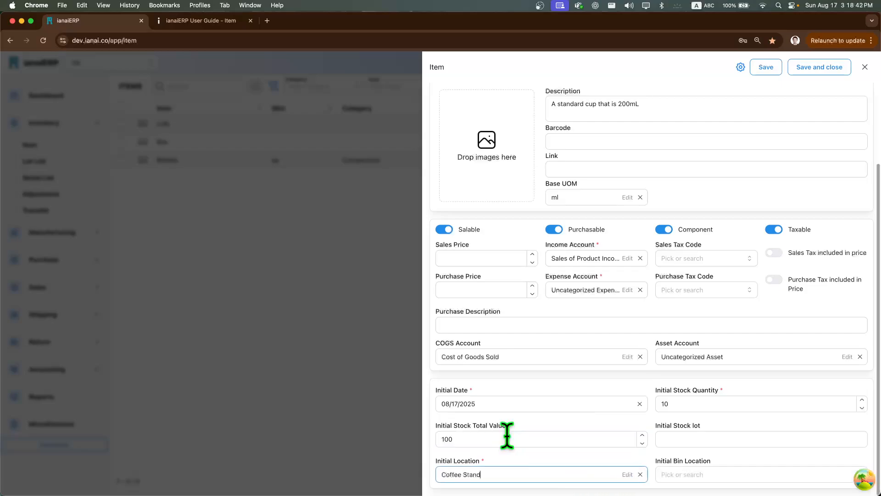
{"action": "left_click", "coordinate": [777, 68]}
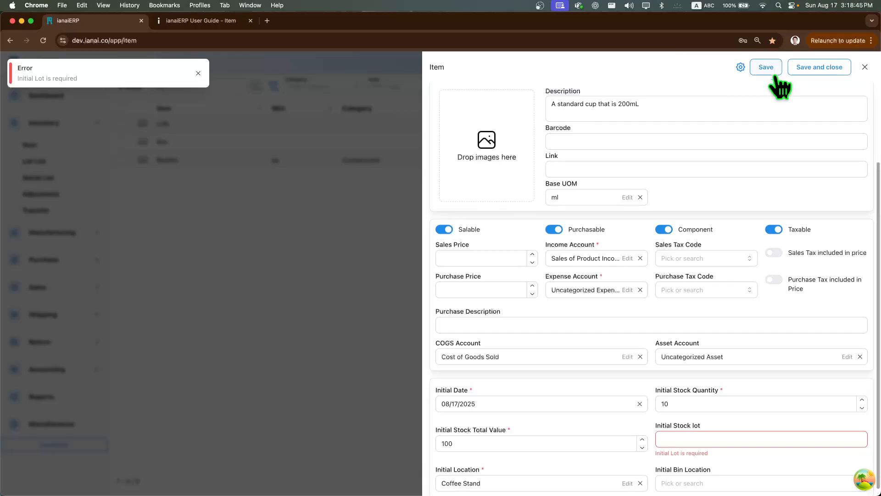
- Enter LOT-CUP-001 as the initial stock lot, then save the Cup item and close its form
{"action": "left_click", "coordinate": [702, 440]}
{"action": "type", "text": "LOT"}
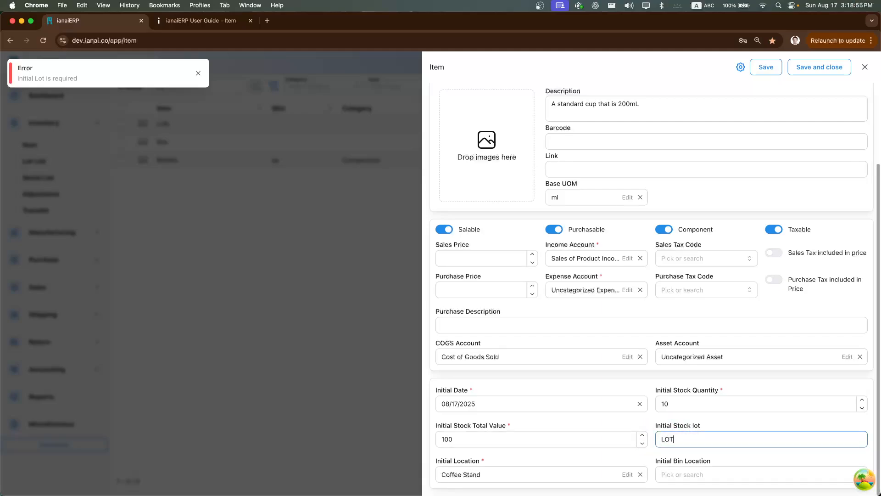
{"action": "type", "text": "-CUP-001"}
{"action": "left_click", "coordinate": [777, 69]}
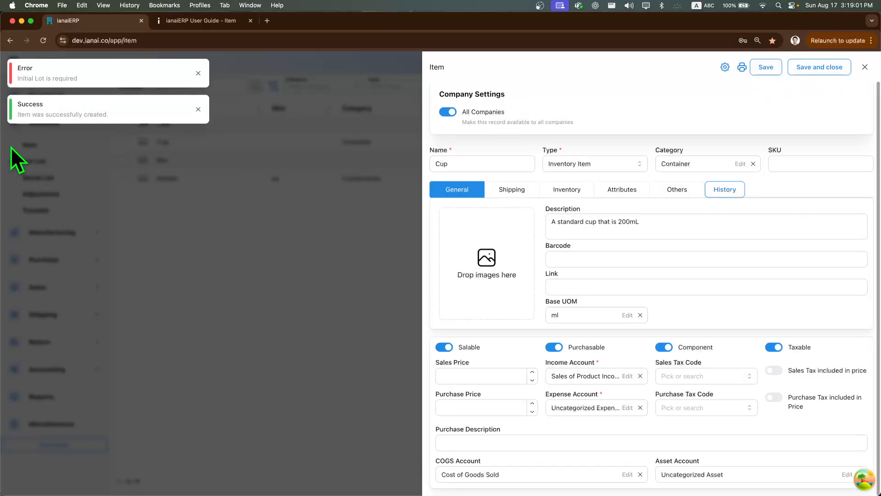
{"action": "left_click", "coordinate": [864, 67]}
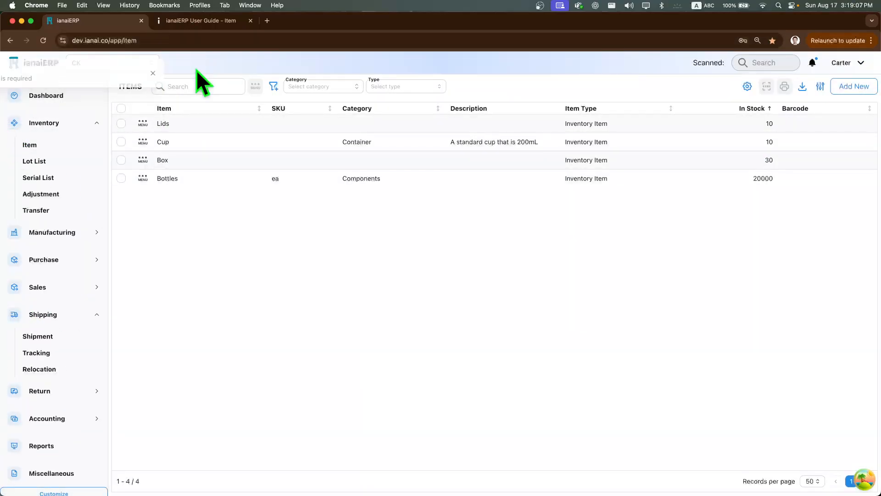
- Open the saved Cup item from the item list to check its record, and close it again
{"action": "left_click", "coordinate": [189, 146]}
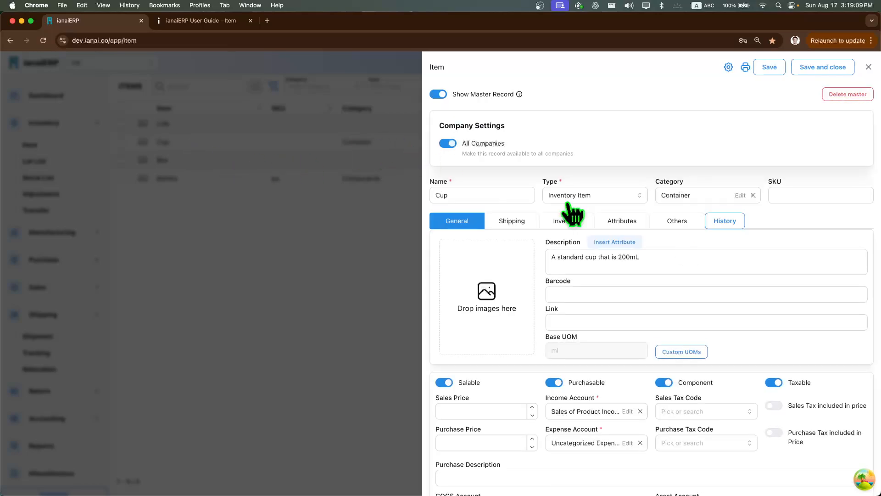
{"action": "left_click", "coordinate": [865, 66]}
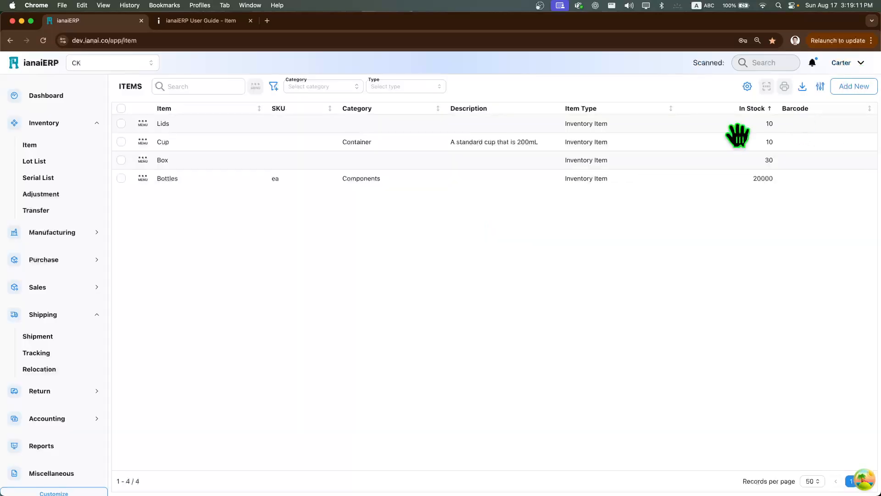